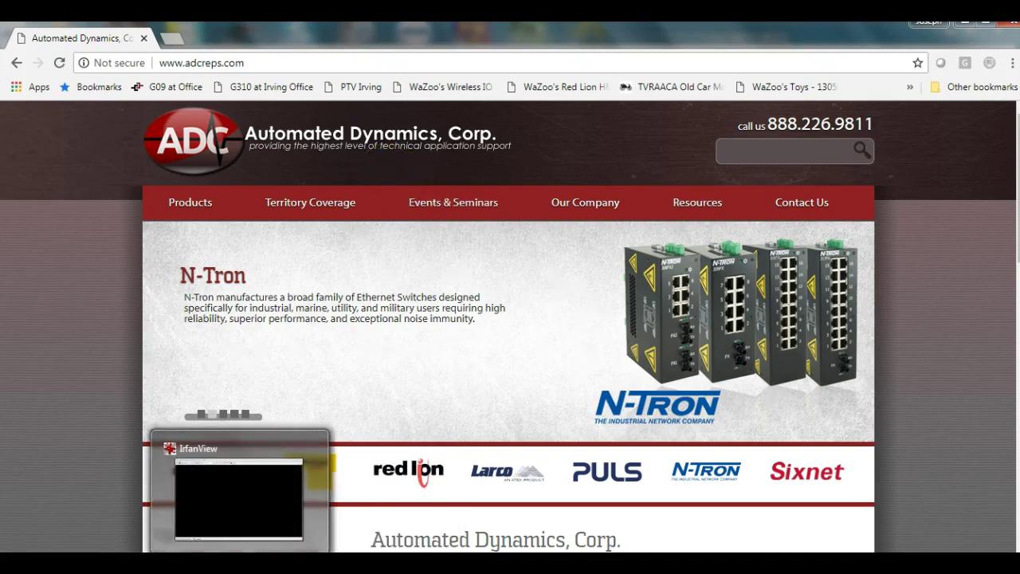
Switch to IrfanView and capture the full desktop area of all monitors with the ADC website showing.
{"action": "left_click", "coordinate": [239, 563]}
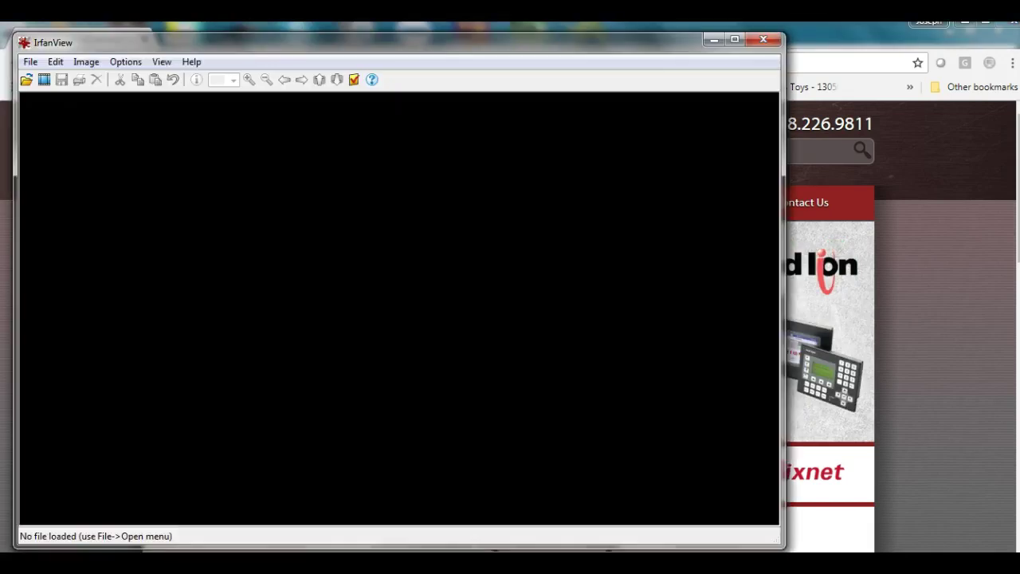
{"action": "key", "text": "c"}
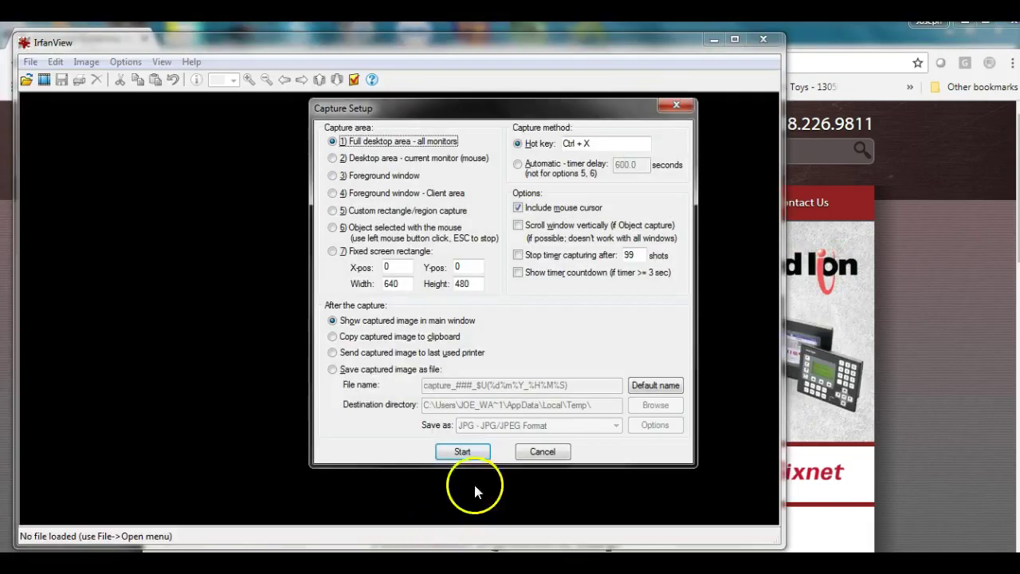
{"action": "left_click", "coordinate": [465, 450]}
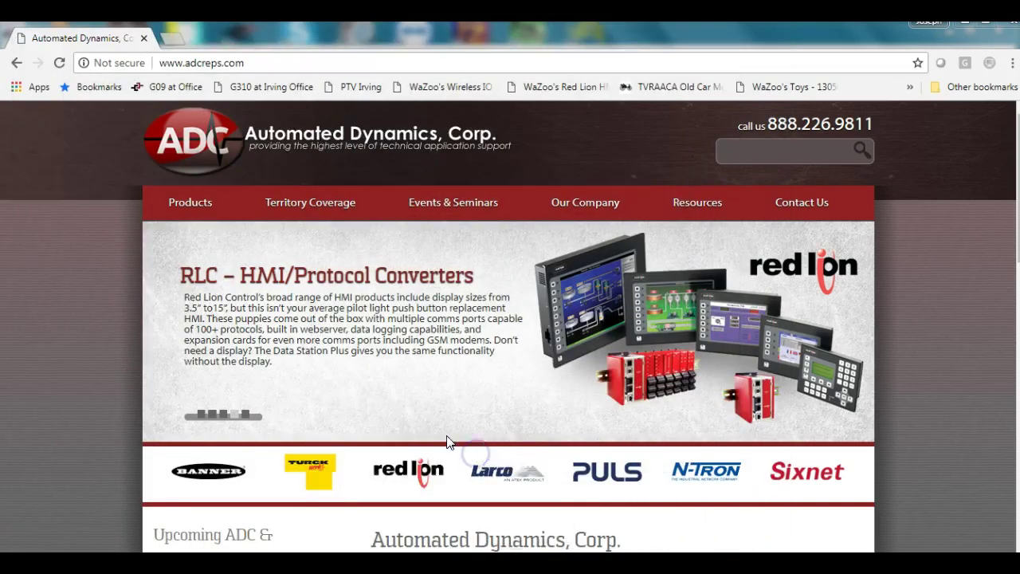
{"action": "mouse_move", "coordinate": [390, 484]}
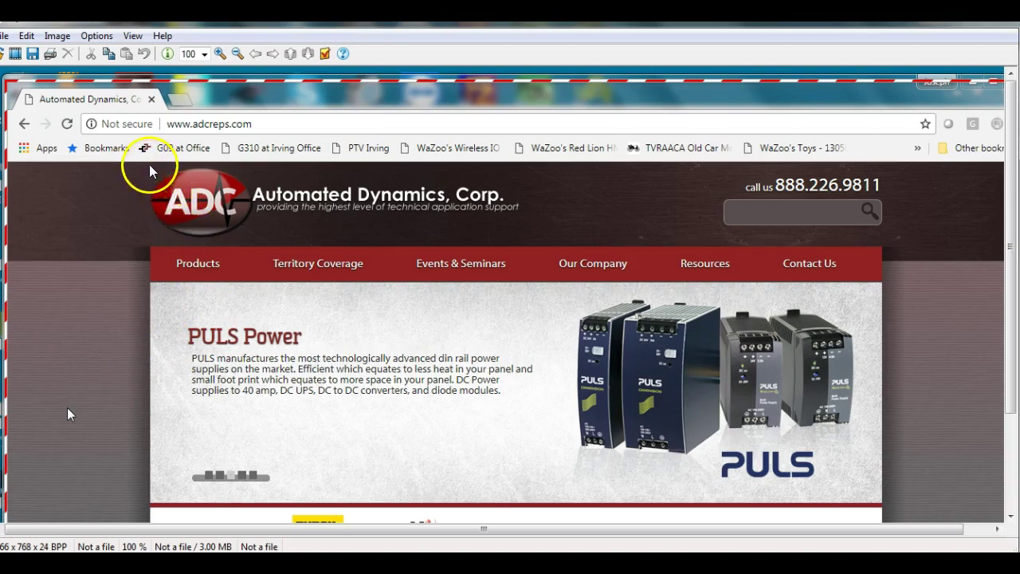
Crop the screenshot to the Automated Dynamics, Corp. logo and tagline, about 499 x 103 pixels.
{"action": "left_click_drag", "start_coordinate": [149, 165], "coordinate": [530, 243]}
{"action": "key", "text": "ctrl+y"}
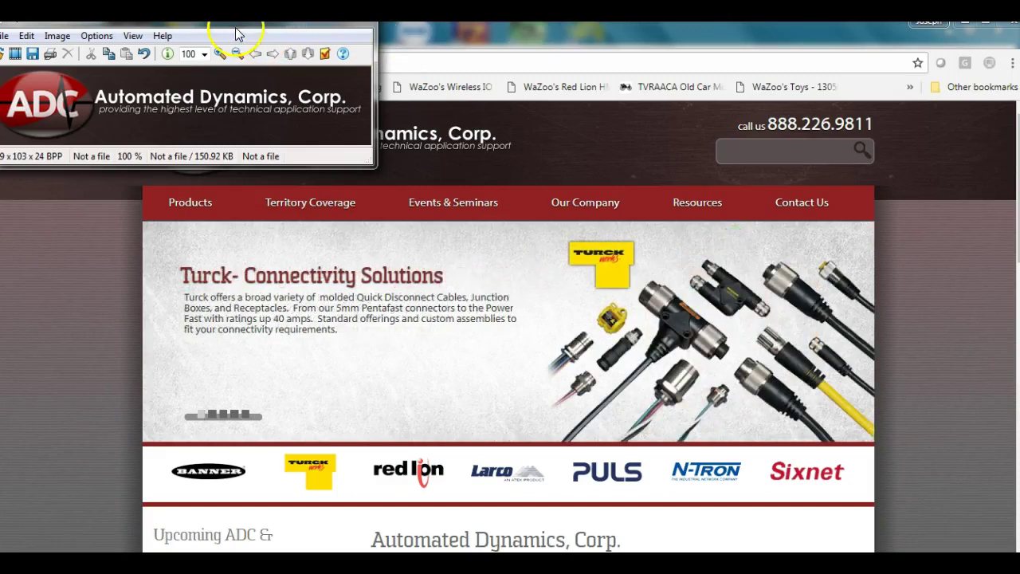
{"action": "left_click_drag", "start_coordinate": [239, 28], "coordinate": [280, 48]}
Save the cropped logo in the Temp folder as a JPG file named ADC_Logo_180911.
{"action": "key", "text": "s"}
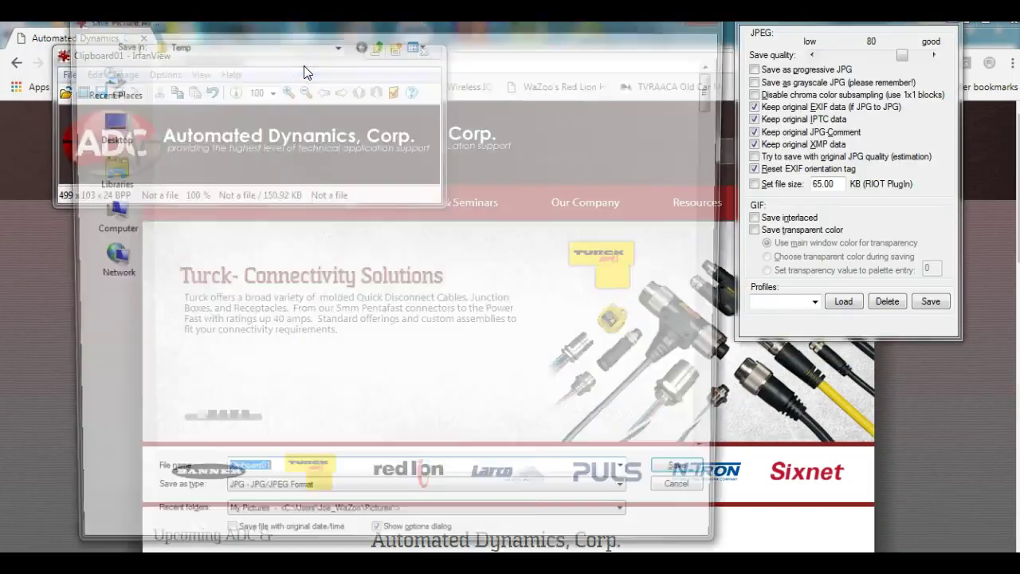
{"action": "left_click", "coordinate": [276, 478]}
{"action": "key", "text": "BackSpace"}
{"action": "key", "text": "BackSpace"}
{"action": "key", "text": "BackSpace"}
{"action": "key", "text": "BackSpace"}
{"action": "key", "text": "BackSpace"}
{"action": "key", "text": "BackSpace"}
{"action": "key", "text": "BackSpace"}
{"action": "key", "text": "BackSpace"}
{"action": "key", "text": "BackSpace"}
{"action": "key", "text": "BackSpace"}
{"action": "key", "text": "BackSpace"}
{"action": "type", "text": "ADC"}
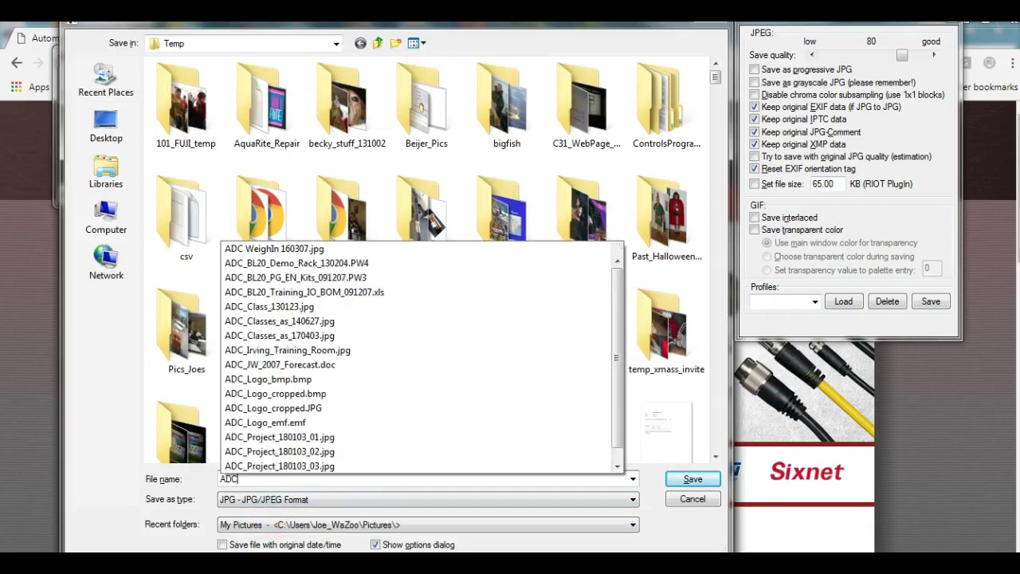
{"action": "type", "text": "_"}
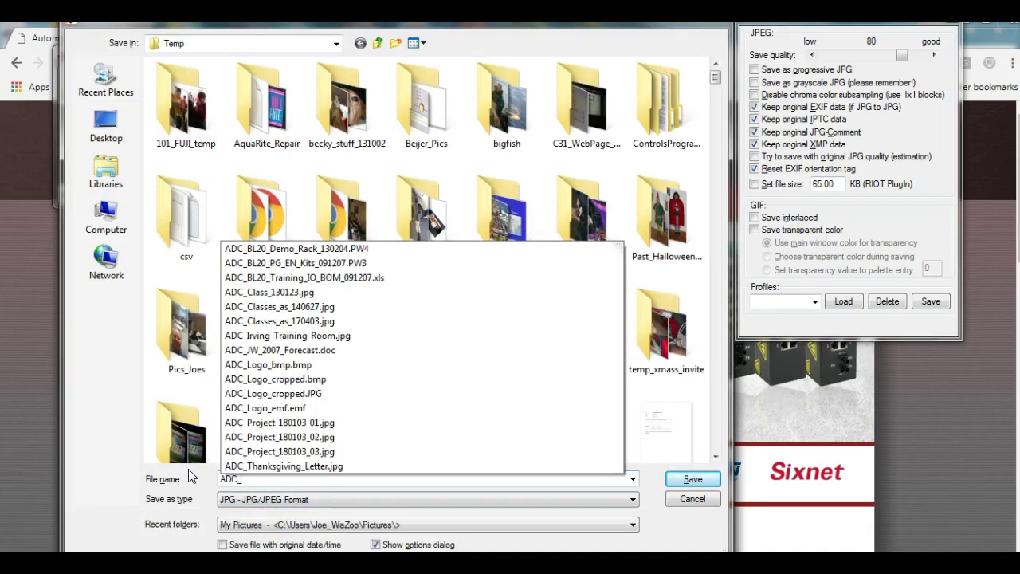
{"action": "type", "text": "Logo"}
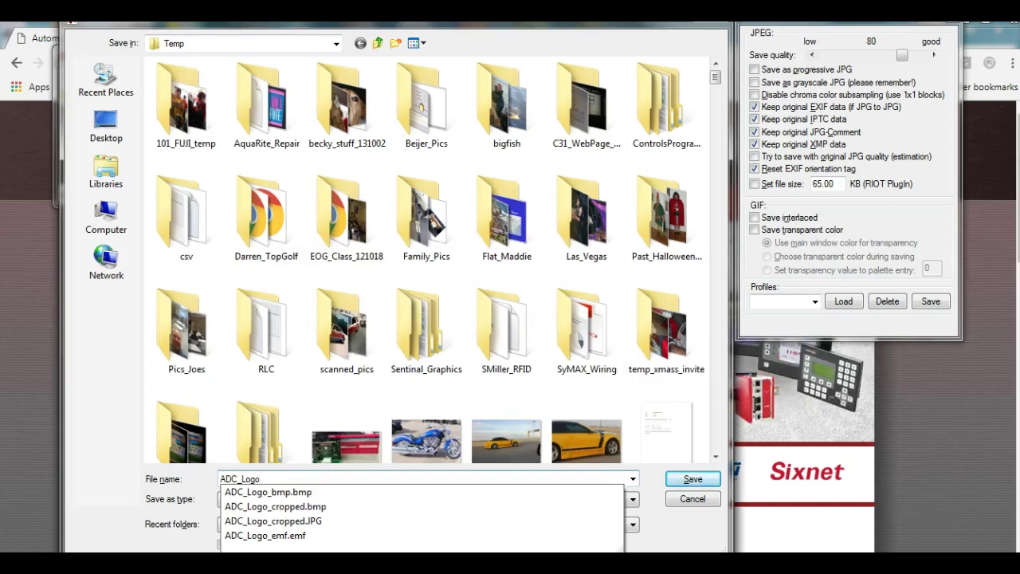
{"action": "type", "text": "_180911"}
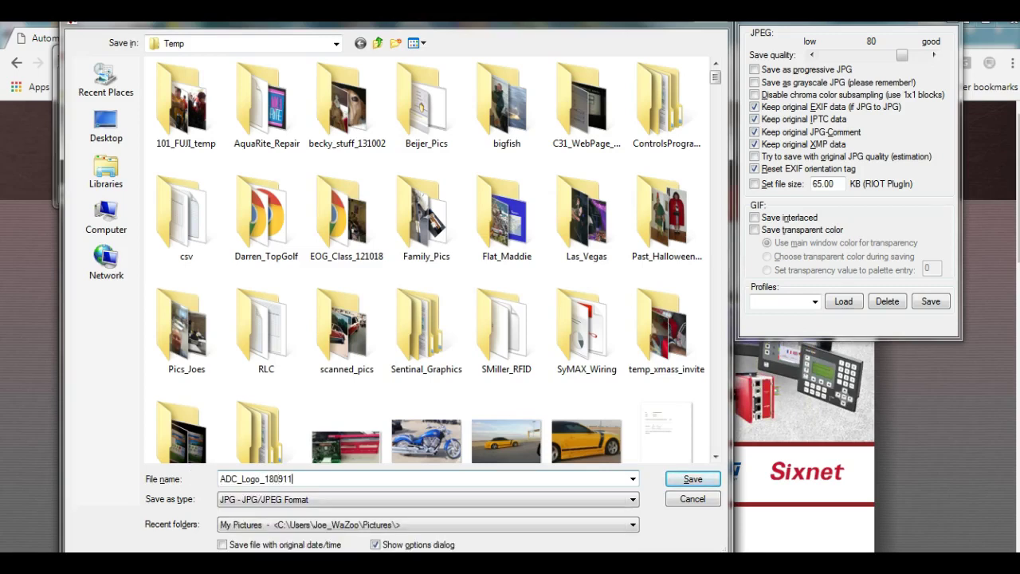
{"action": "key", "text": "Return"}
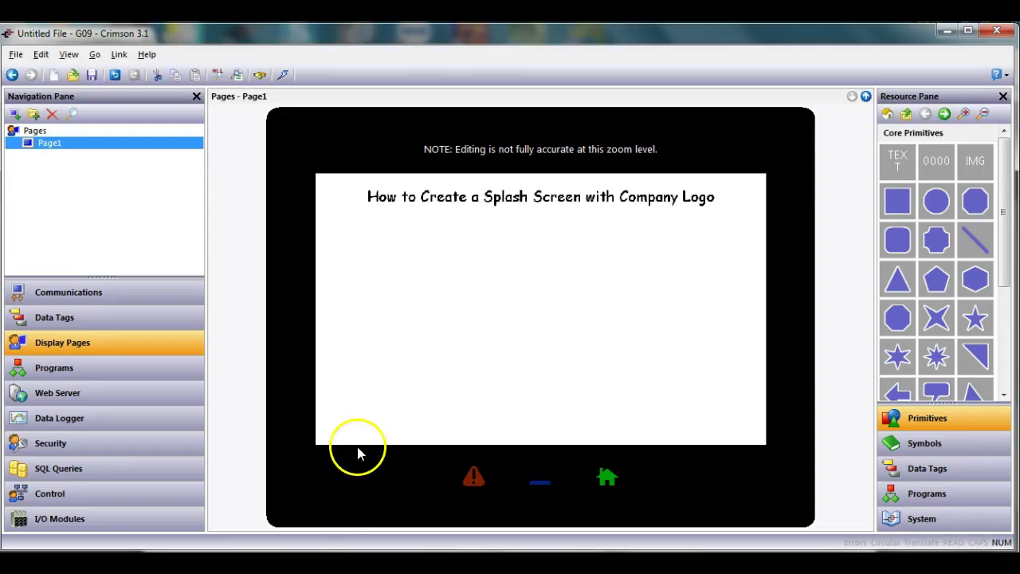
In Crimson 3.1, add a new display page named Splash and move it ahead of Page1.
{"action": "left_click", "coordinate": [496, 363]}
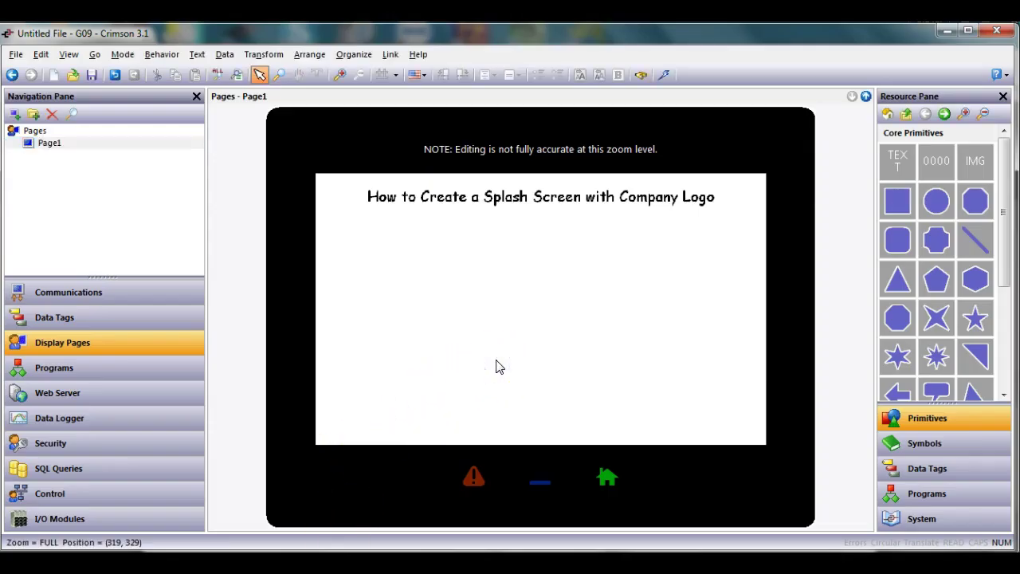
{"action": "left_click", "coordinate": [13, 117]}
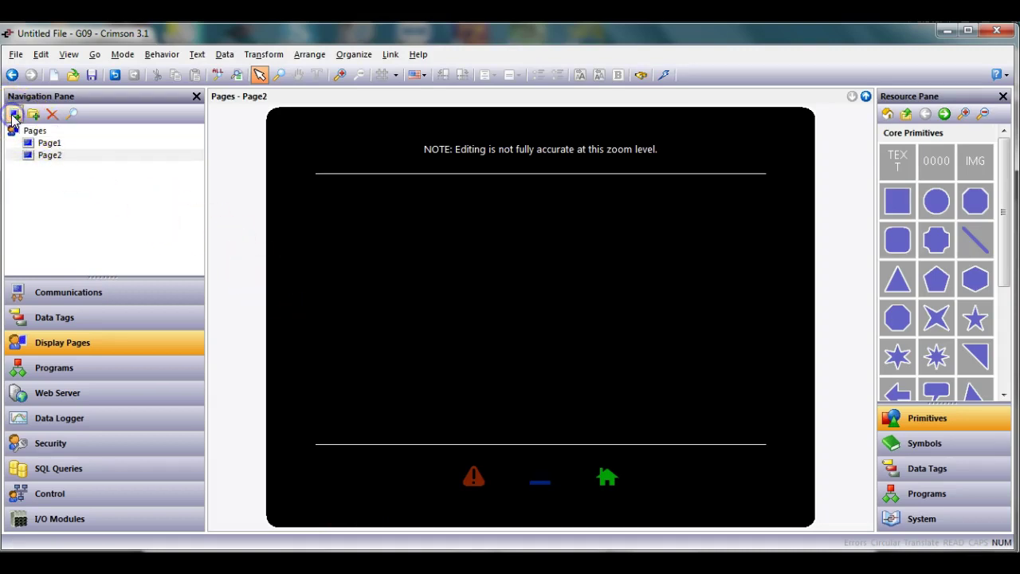
{"action": "left_click", "coordinate": [50, 161]}
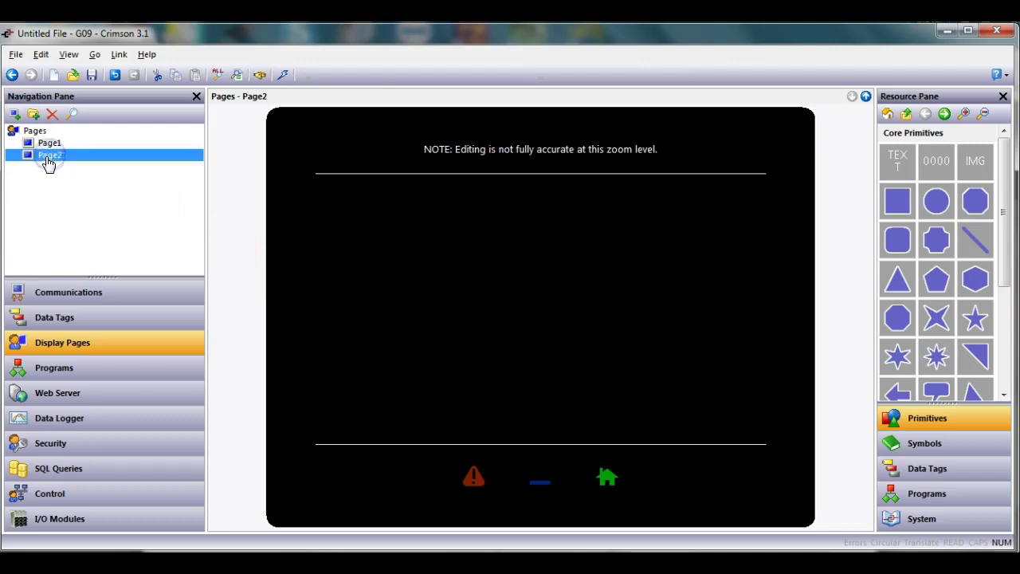
{"action": "left_click", "coordinate": [46, 160]}
{"action": "type", "text": "Splash"}
{"action": "key", "text": "Return"}
{"action": "left_click_drag", "start_coordinate": [50, 160], "coordinate": [45, 140]}
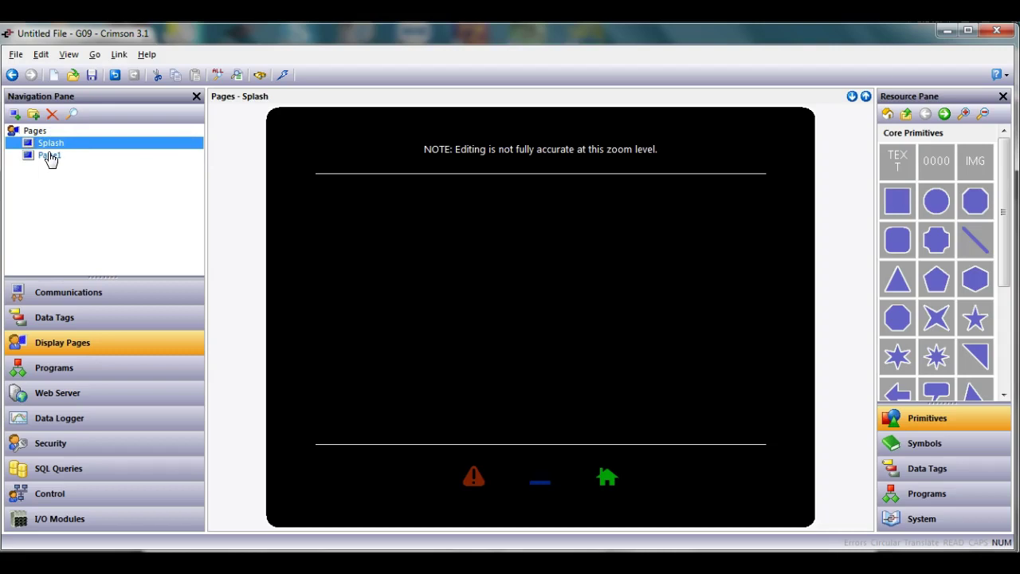
Set the Splash page's fixed fill color to White in its page properties.
{"action": "left_click", "coordinate": [418, 274]}
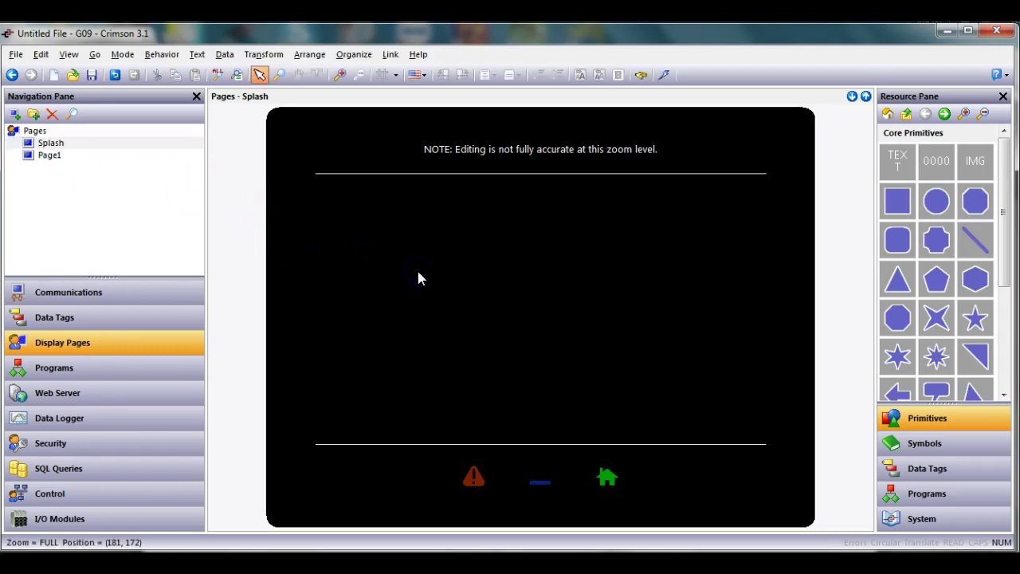
{"action": "right_click", "coordinate": [417, 276]}
{"action": "left_click", "coordinate": [451, 301]}
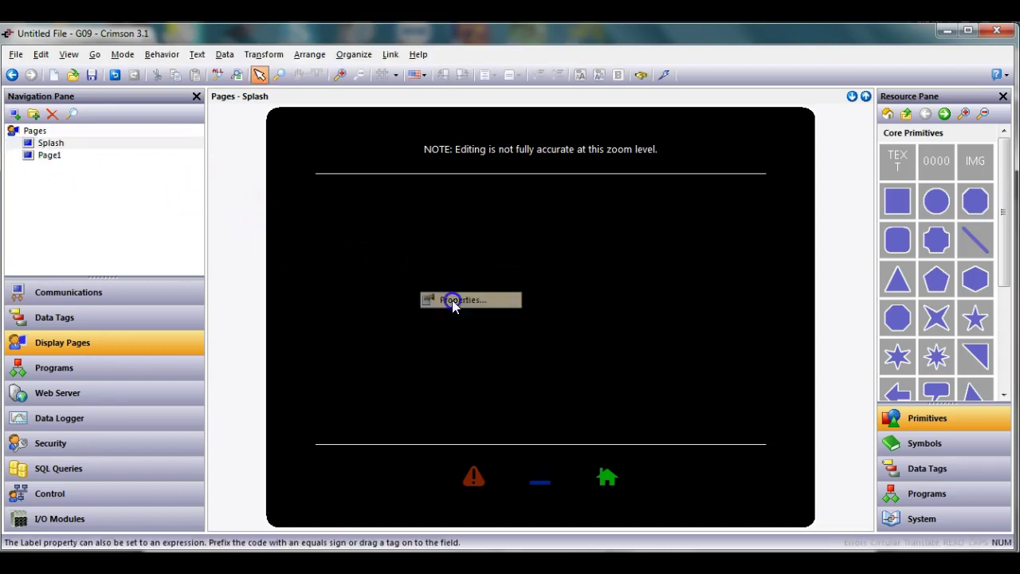
{"action": "left_click", "coordinate": [452, 285]}
{"action": "left_click", "coordinate": [446, 303]}
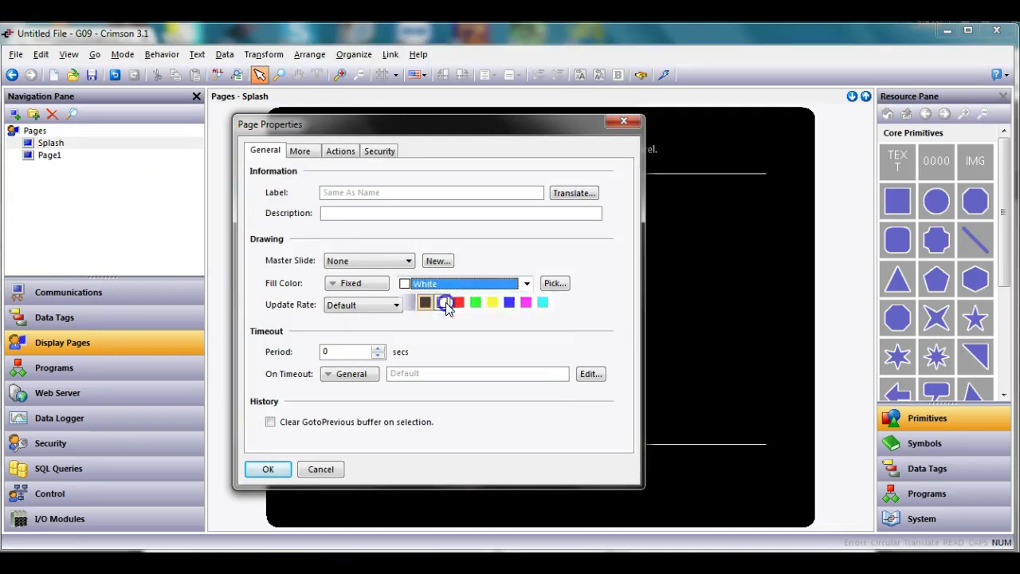
{"action": "left_click", "coordinate": [262, 470]}
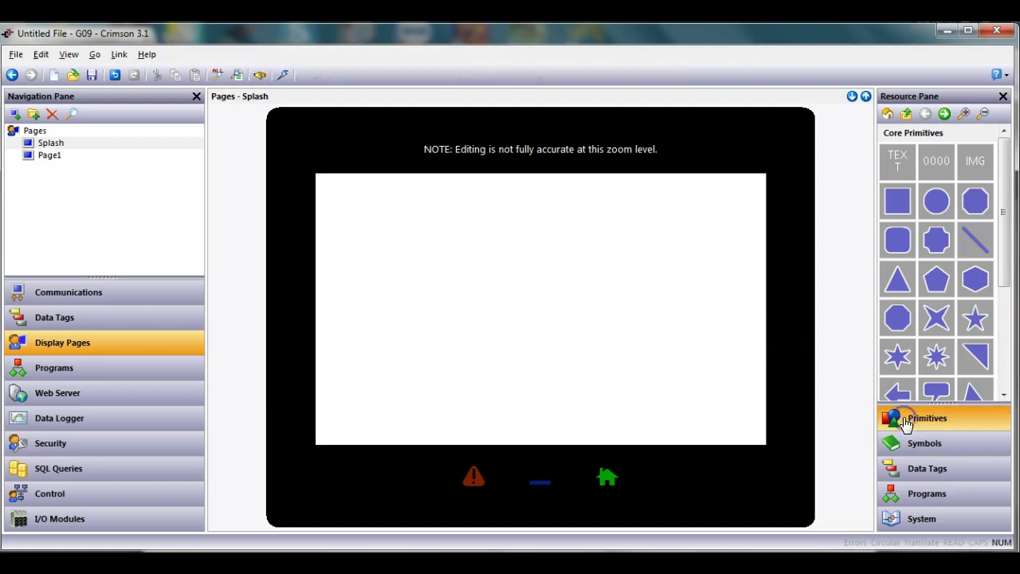
Place an Animated Image core primitive of about 57 x 57 pixels in the upper-left area of the Splash page.
{"action": "left_click", "coordinate": [889, 116]}
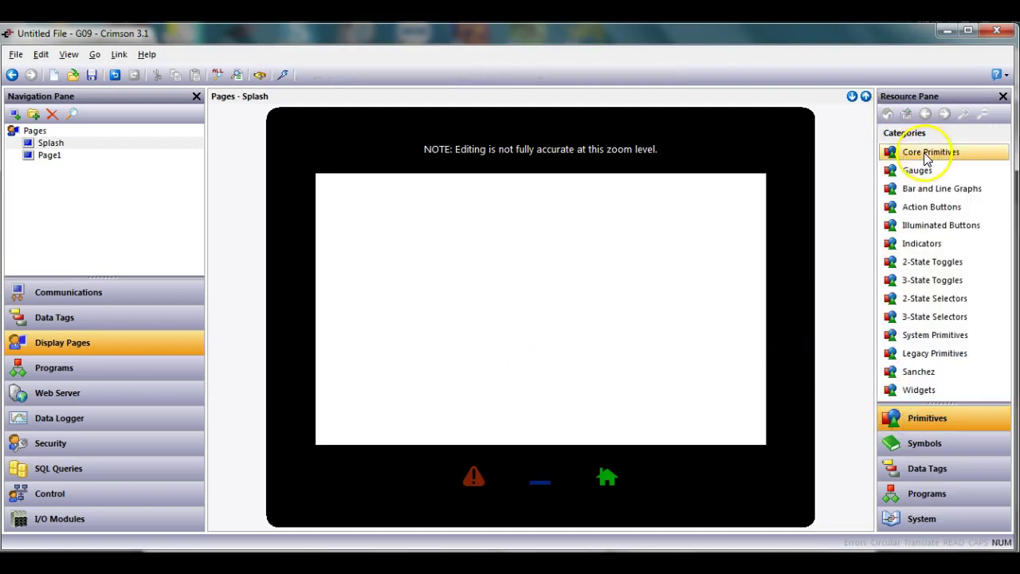
{"action": "double_click", "coordinate": [969, 159]}
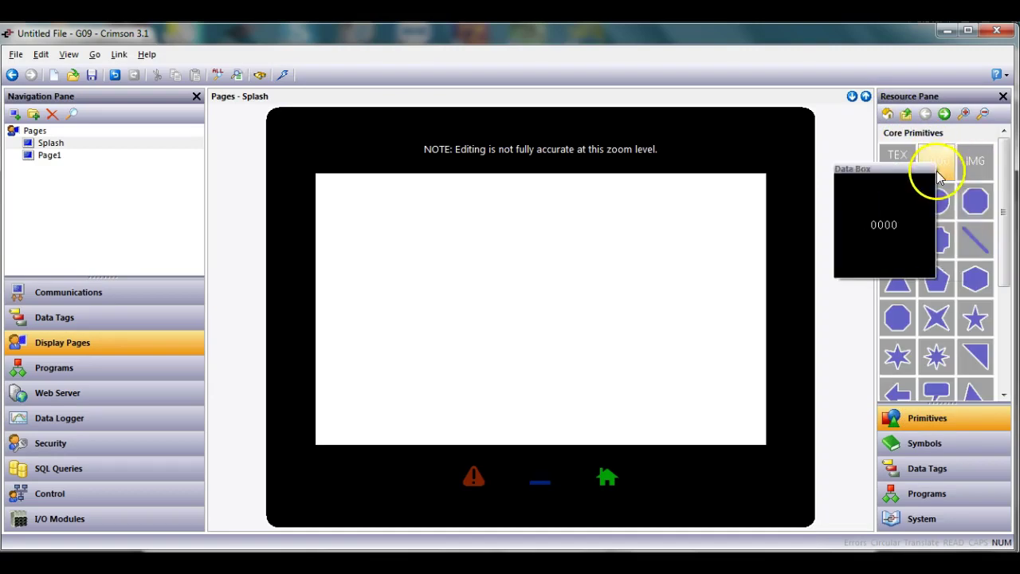
{"action": "left_click", "coordinate": [979, 170]}
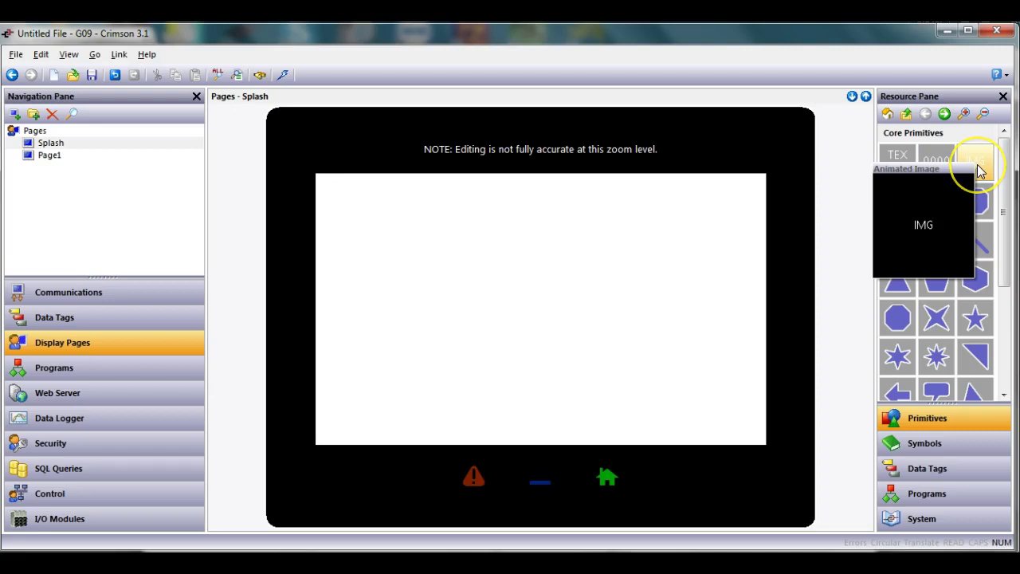
{"action": "left_click", "coordinate": [977, 165]}
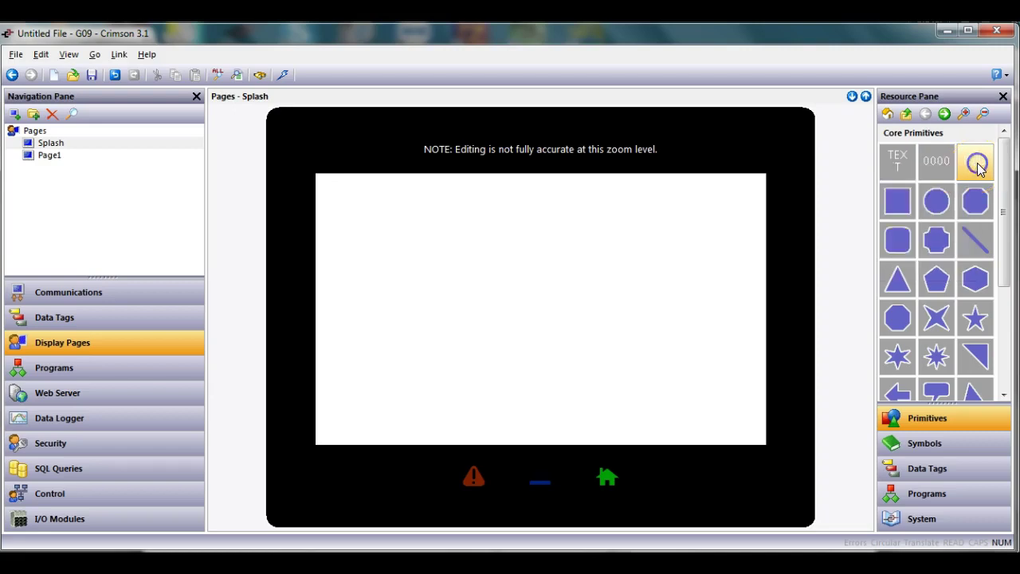
{"action": "left_click_drag", "start_coordinate": [977, 165], "coordinate": [423, 234]}
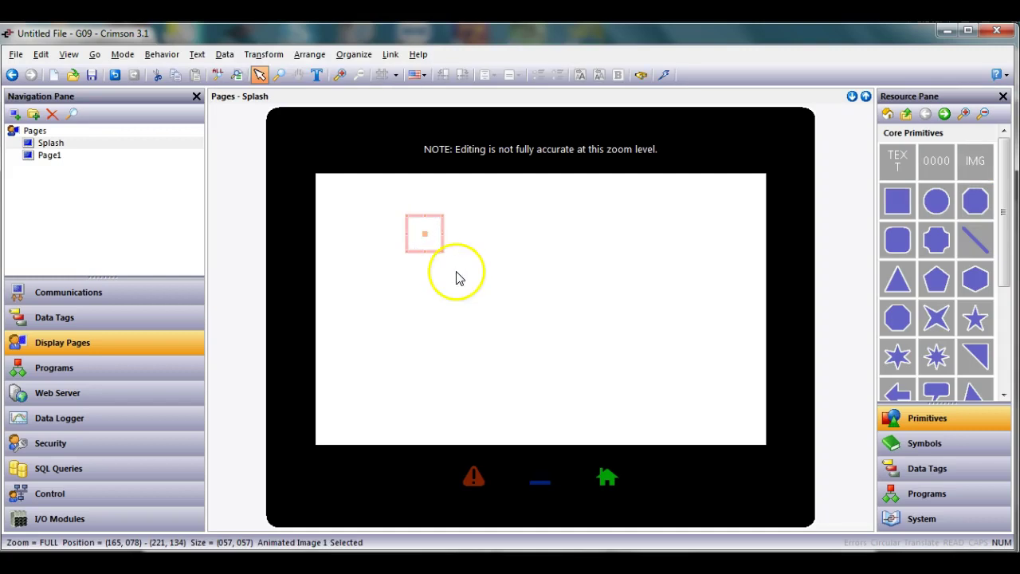
{"action": "left_click", "coordinate": [505, 273]}
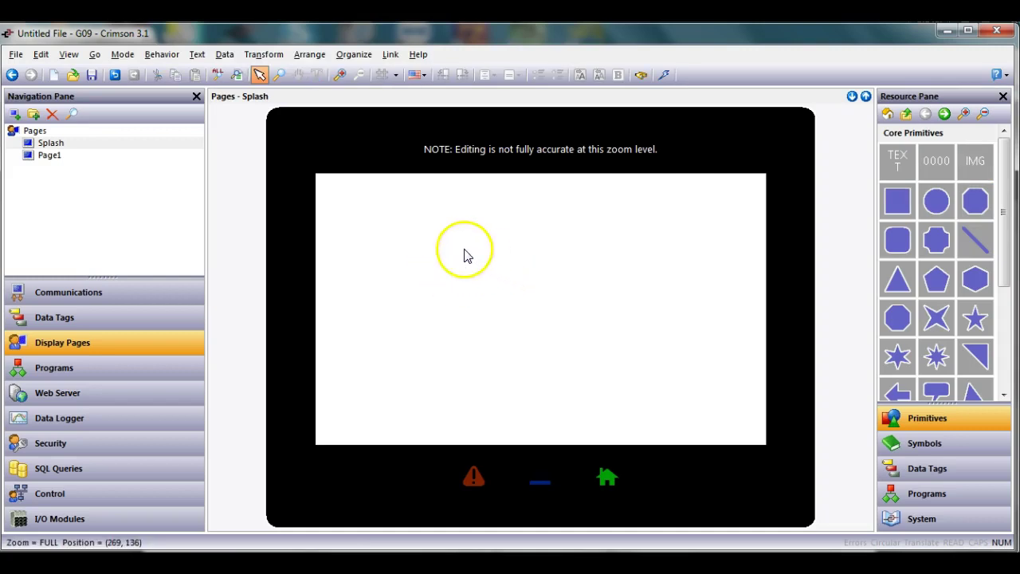
Load ADC_Logo_180911.jpg from the Temp folder as Image 0 of the animated image.
{"action": "left_click", "coordinate": [431, 243]}
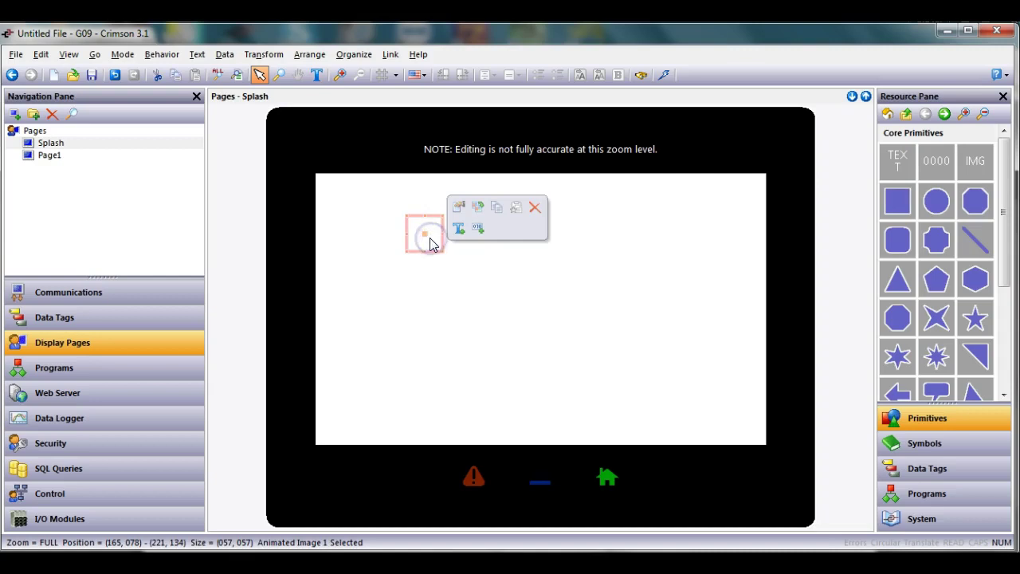
{"action": "double_click", "coordinate": [431, 243]}
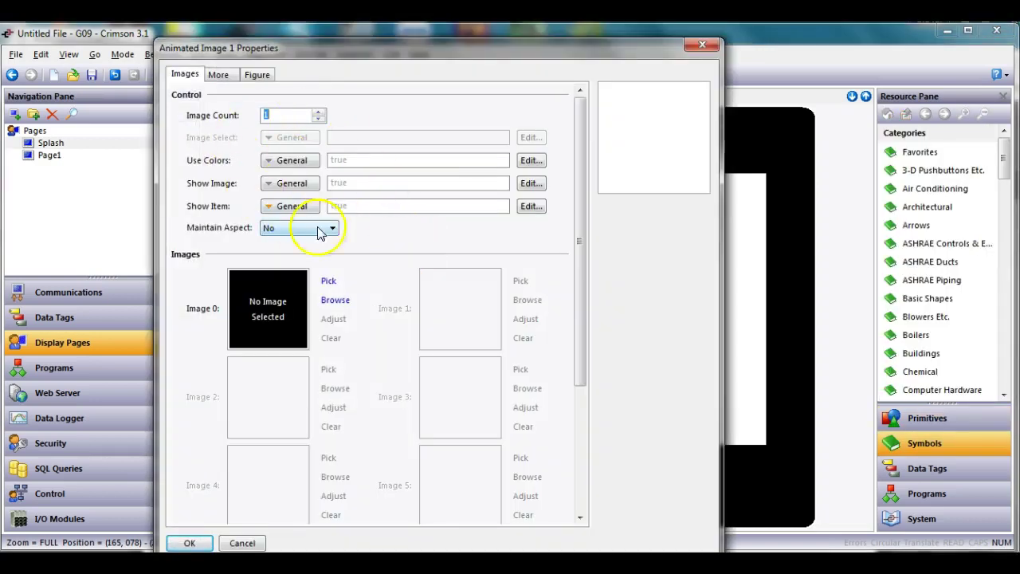
{"action": "left_click", "coordinate": [335, 306]}
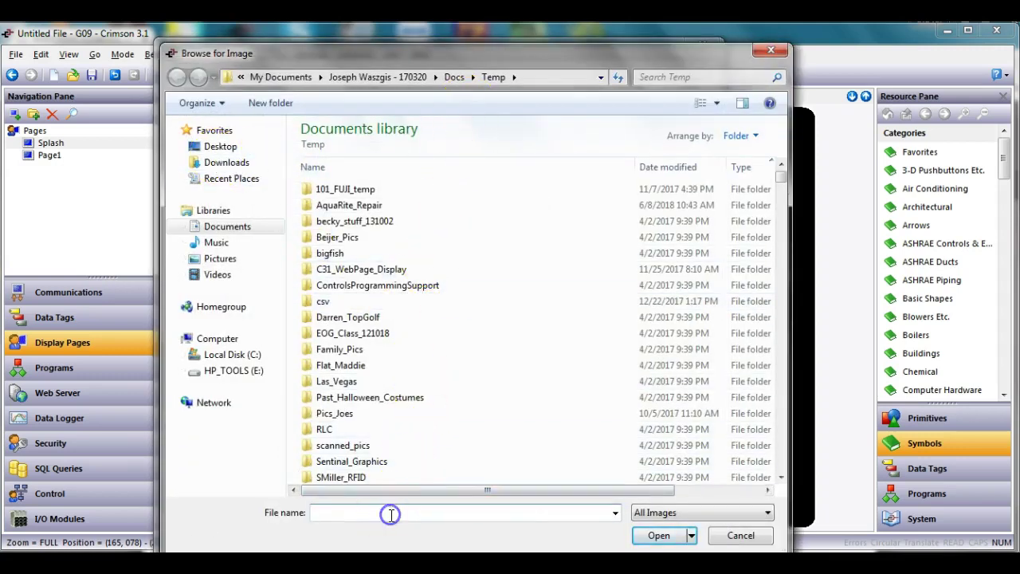
{"action": "type", "text": "ADC"}
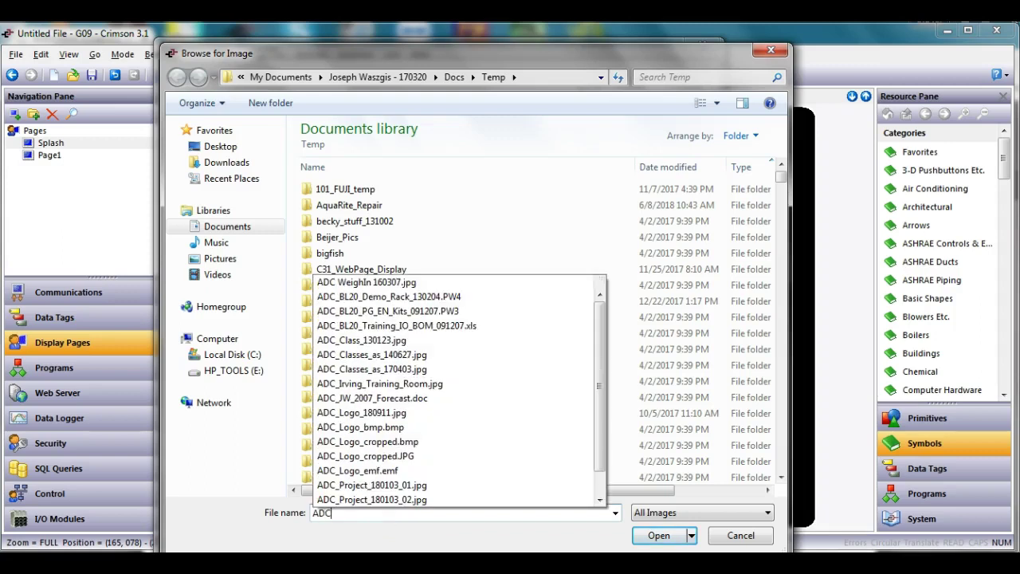
{"action": "type", "text": "_Lo"}
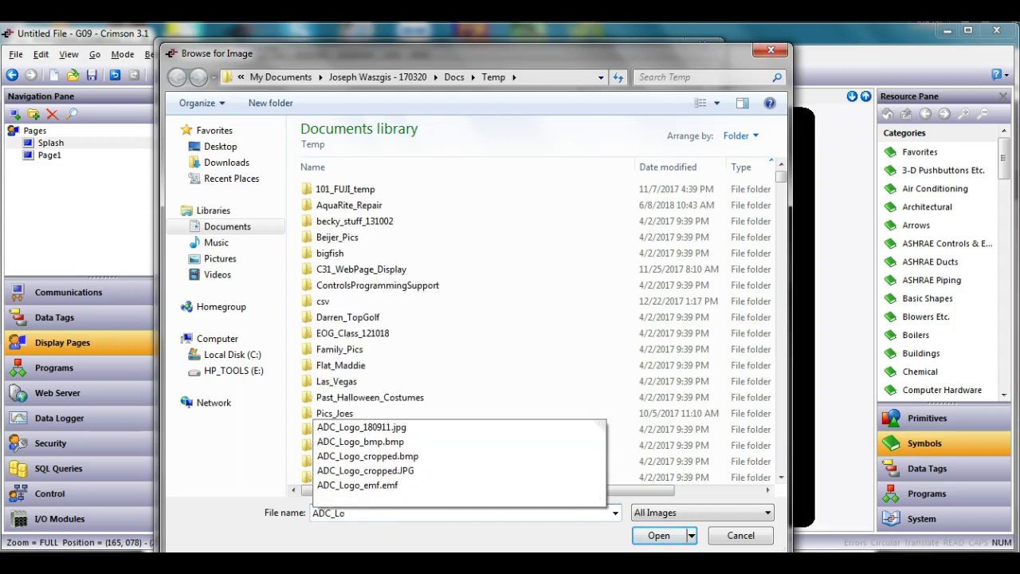
{"action": "left_click", "coordinate": [375, 427]}
{"action": "left_click", "coordinate": [658, 536]}
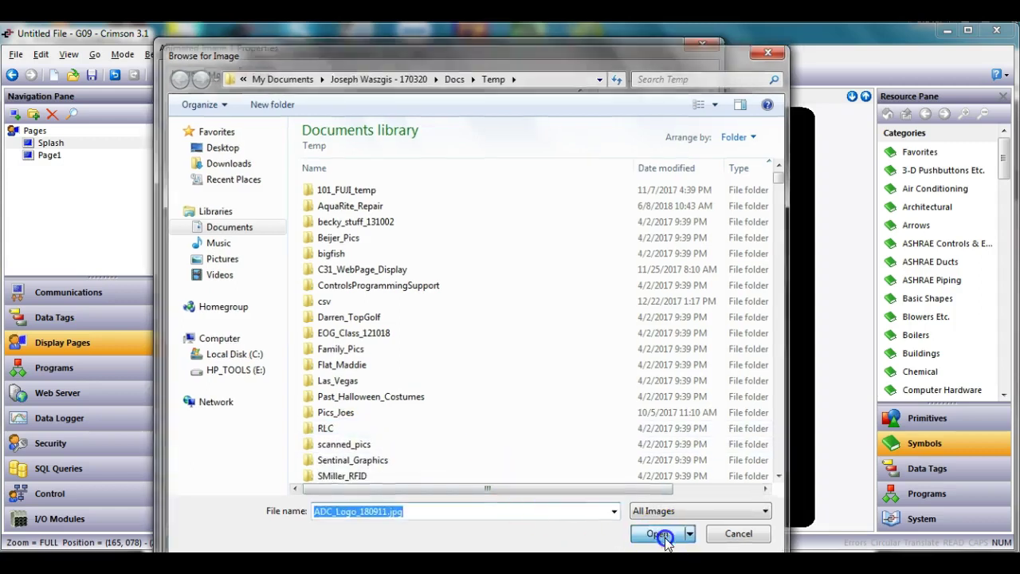
{"action": "left_click", "coordinate": [314, 312]}
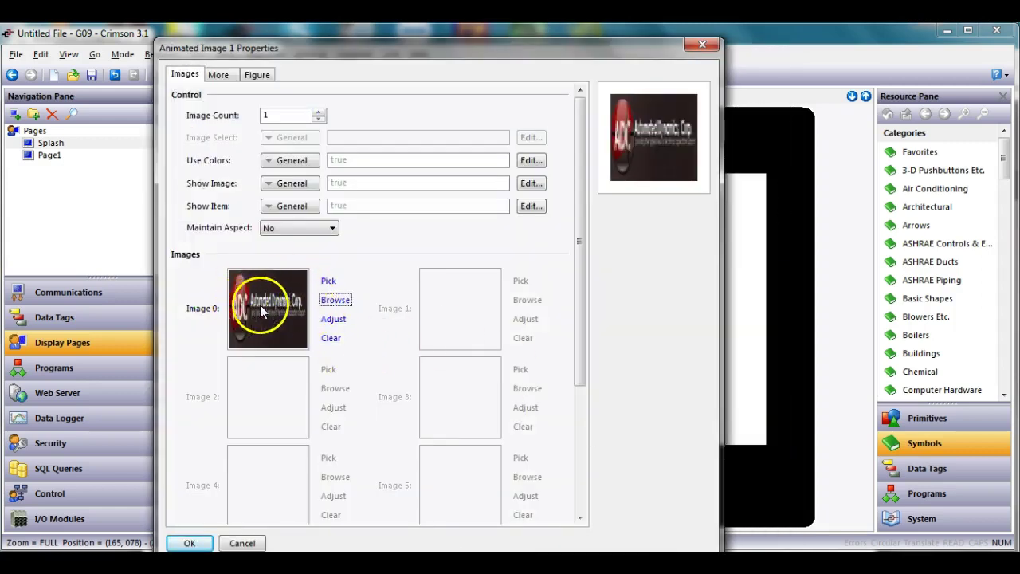
Set the animated image's Maintain Aspect option to Yes and apply its properties.
{"action": "left_click", "coordinate": [298, 229]}
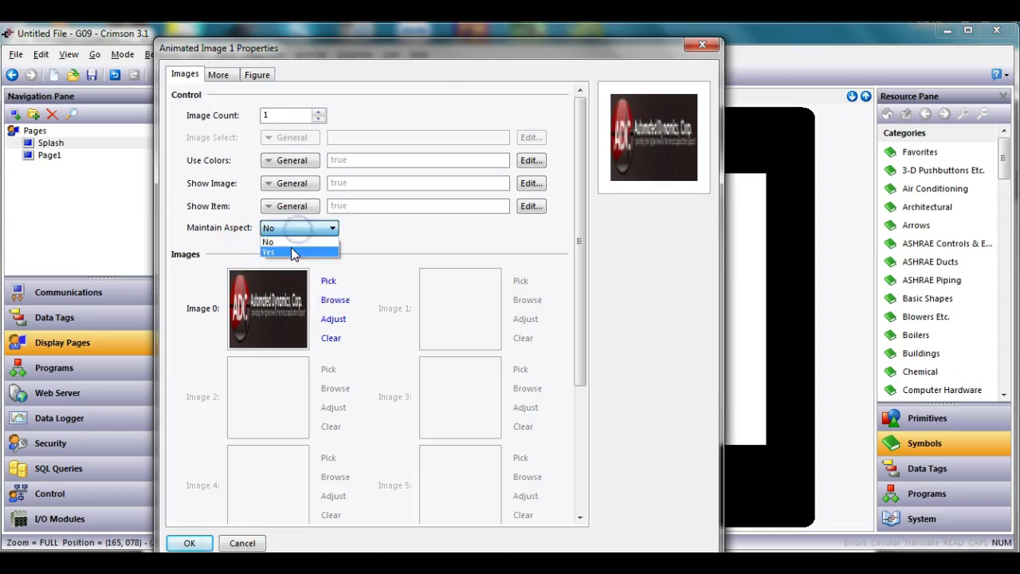
{"action": "left_click", "coordinate": [291, 250]}
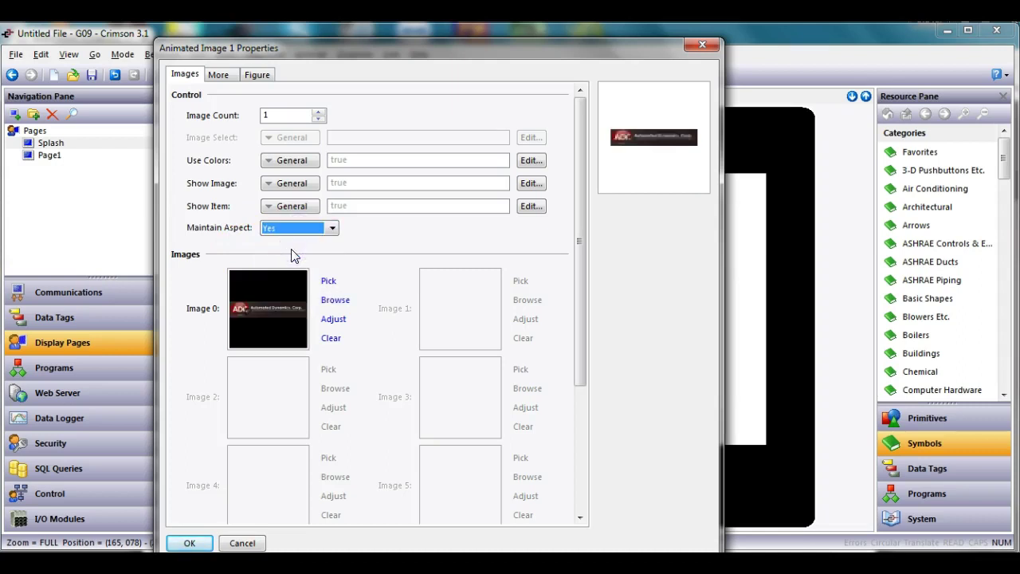
{"action": "left_click", "coordinate": [200, 544]}
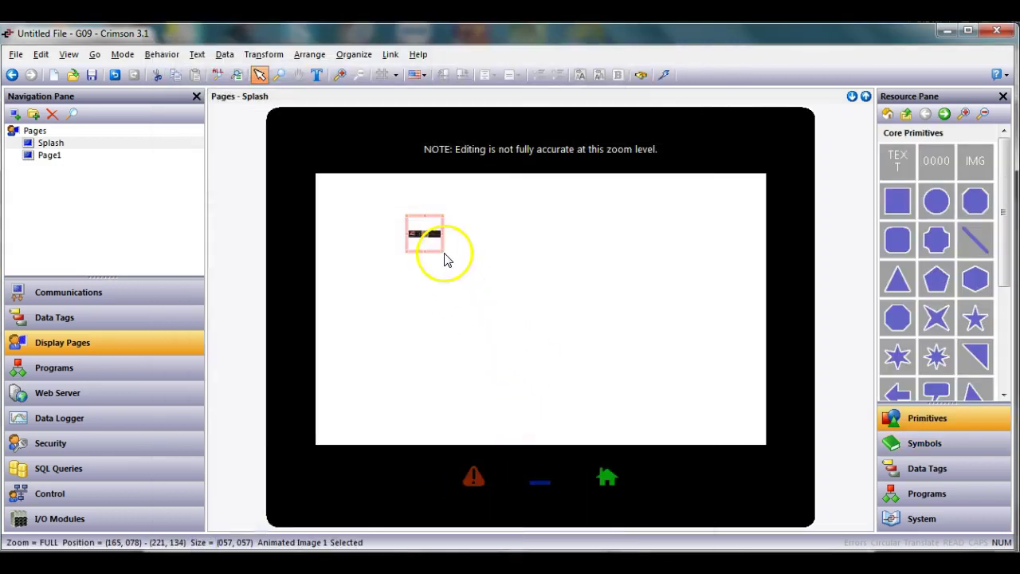
Enlarge the logo image to the full page width, about 800 x 189 pixels, and center it on the Splash page.
{"action": "left_click_drag", "start_coordinate": [443, 254], "coordinate": [542, 283]}
{"action": "left_click", "coordinate": [432, 237]}
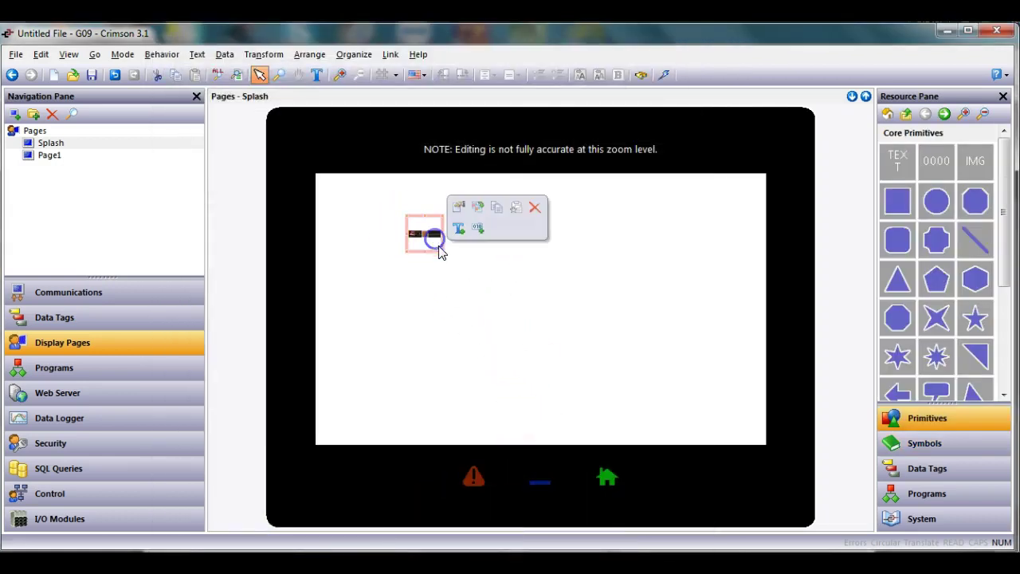
{"action": "left_click_drag", "start_coordinate": [443, 250], "coordinate": [768, 326]}
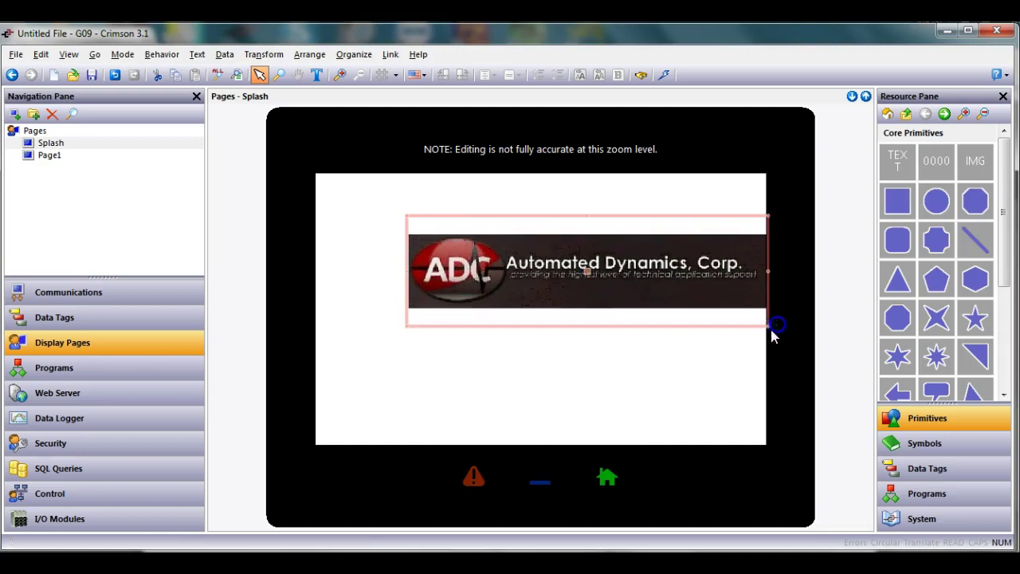
{"action": "left_click_drag", "start_coordinate": [406, 276], "coordinate": [297, 297]}
{"action": "left_click_drag", "start_coordinate": [540, 310], "coordinate": [538, 357]}
{"action": "left_click", "coordinate": [537, 244]}
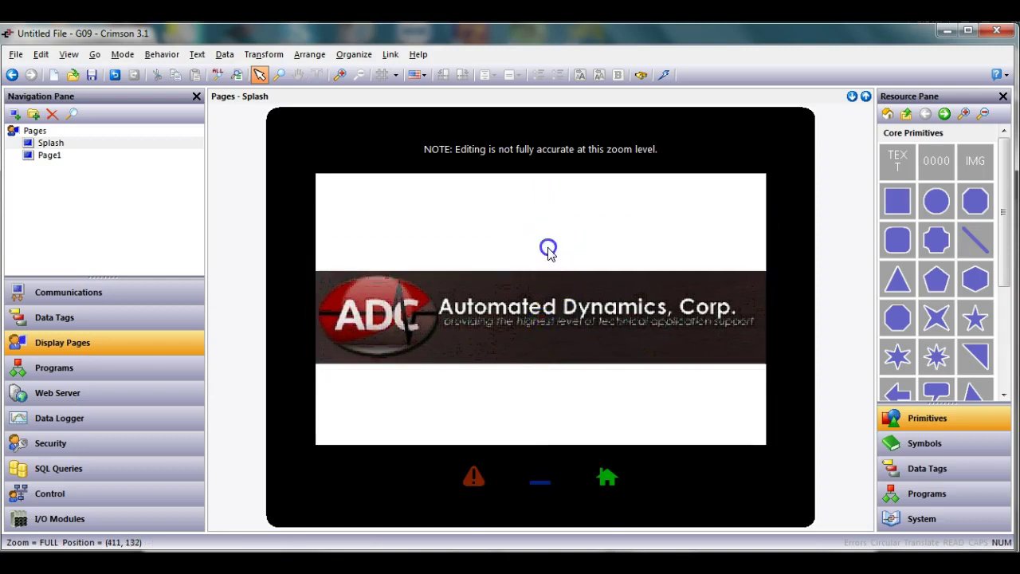
{"action": "left_click", "coordinate": [542, 309]}
{"action": "left_click_drag", "start_coordinate": [541, 319], "coordinate": [539, 320]}
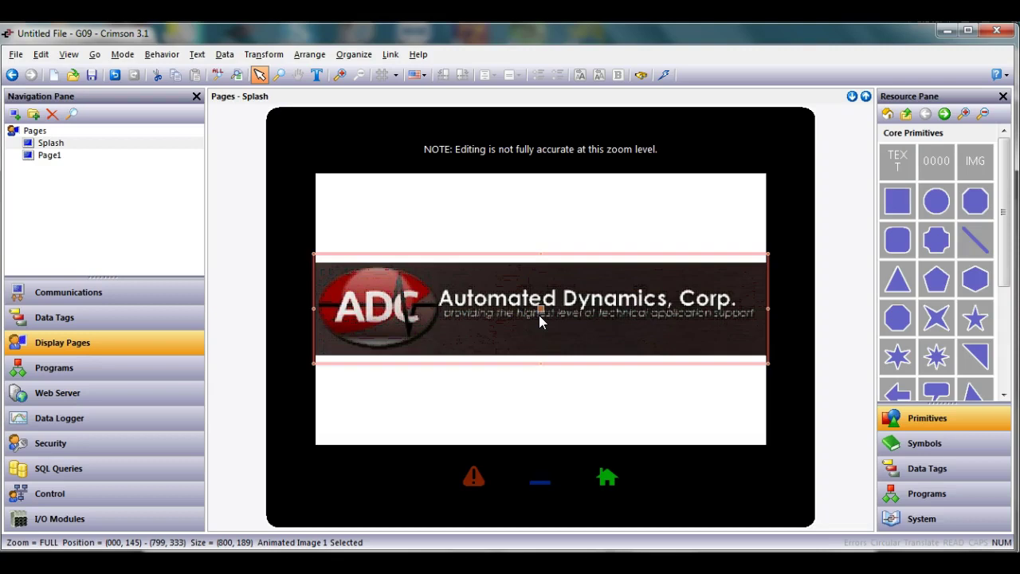
Set the timeout period to 5 seconds in the Splash page's properties.
{"action": "left_click", "coordinate": [46, 156]}
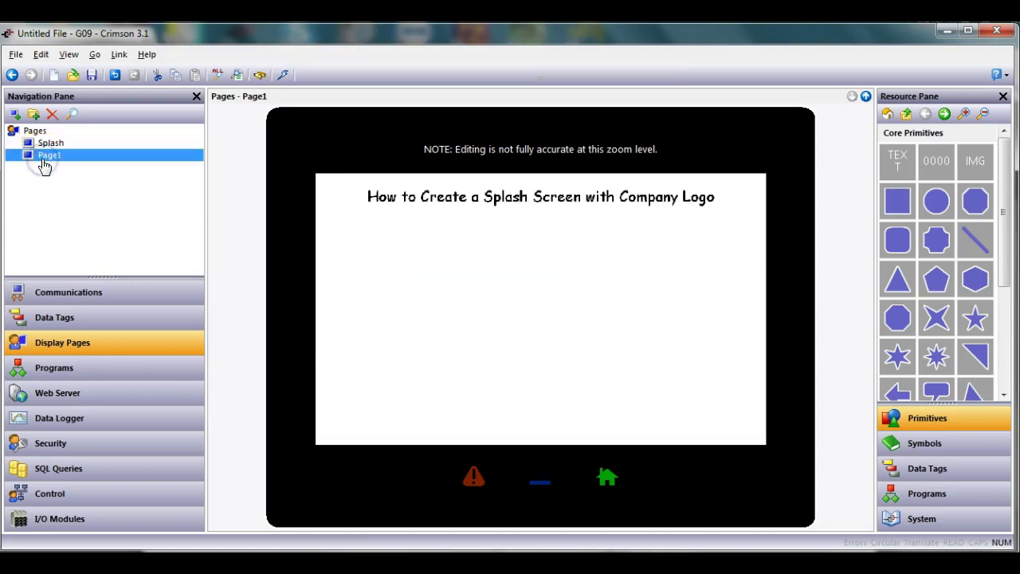
{"action": "left_click", "coordinate": [52, 145]}
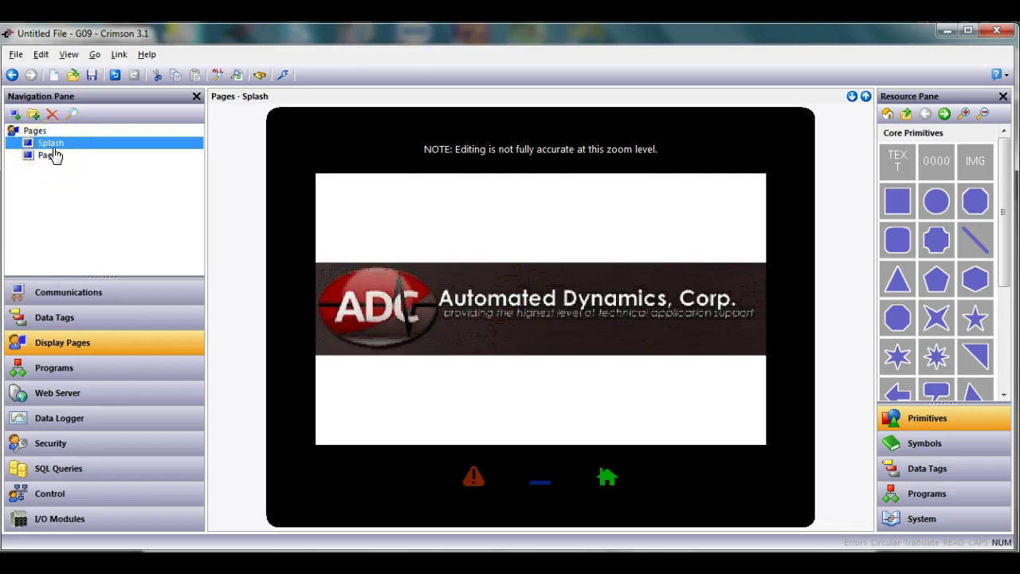
{"action": "right_click", "coordinate": [431, 229]}
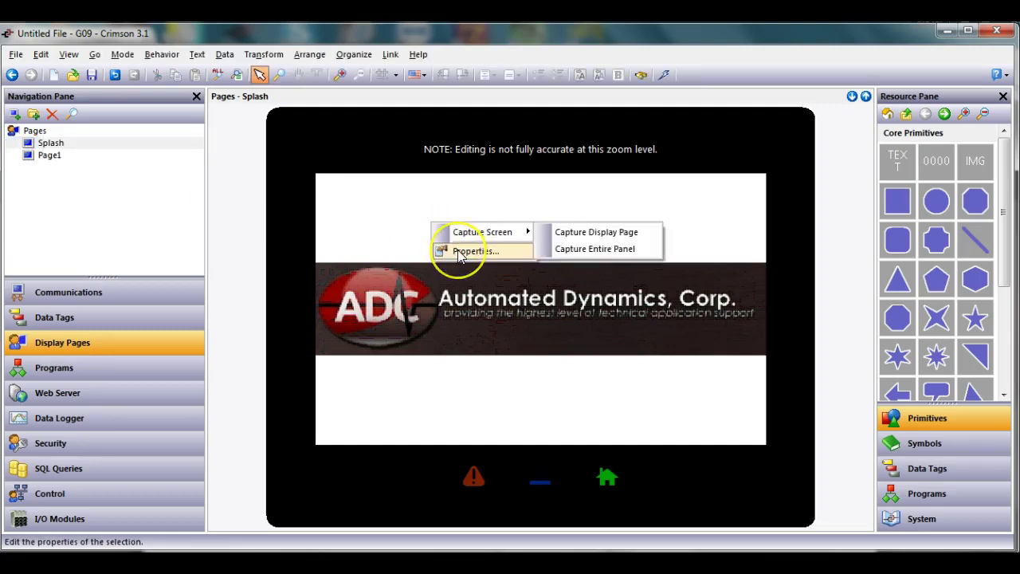
{"action": "left_click", "coordinate": [459, 252]}
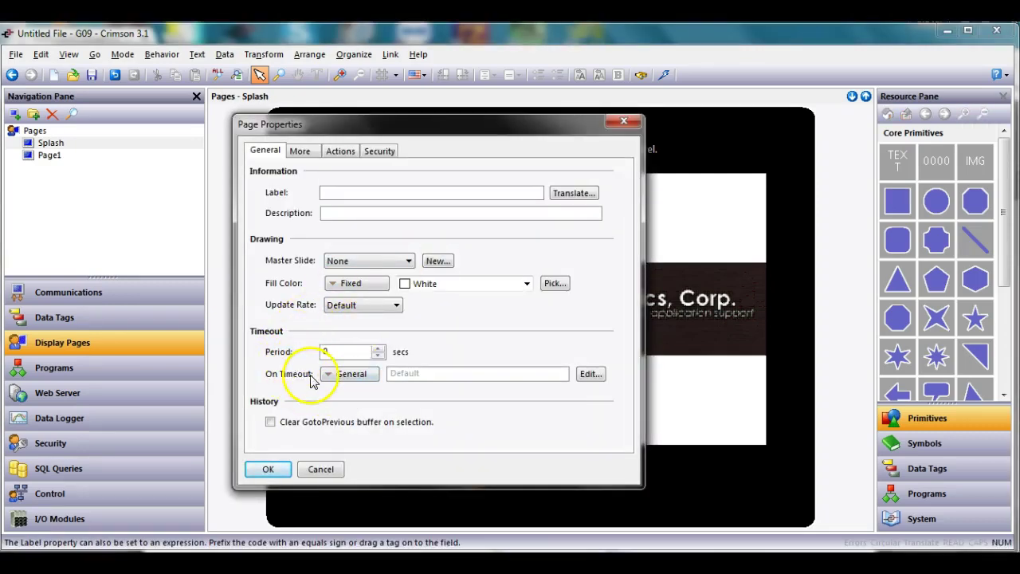
{"action": "double_click", "coordinate": [330, 351]}
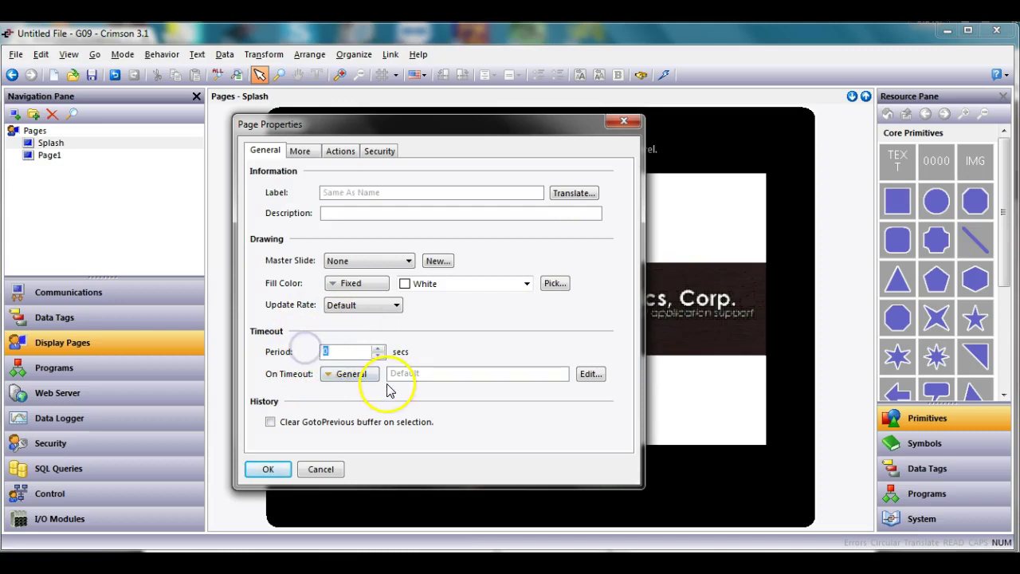
{"action": "type", "text": "5"}
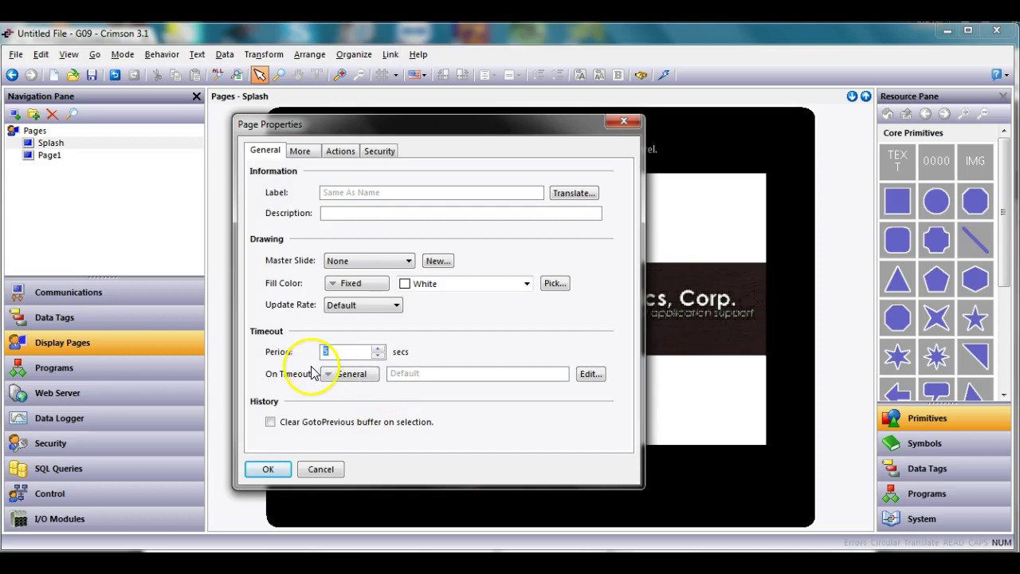
Set the Splash page's On Timeout action to GotoPage(Page1) and apply the page properties.
{"action": "left_click", "coordinate": [407, 380]}
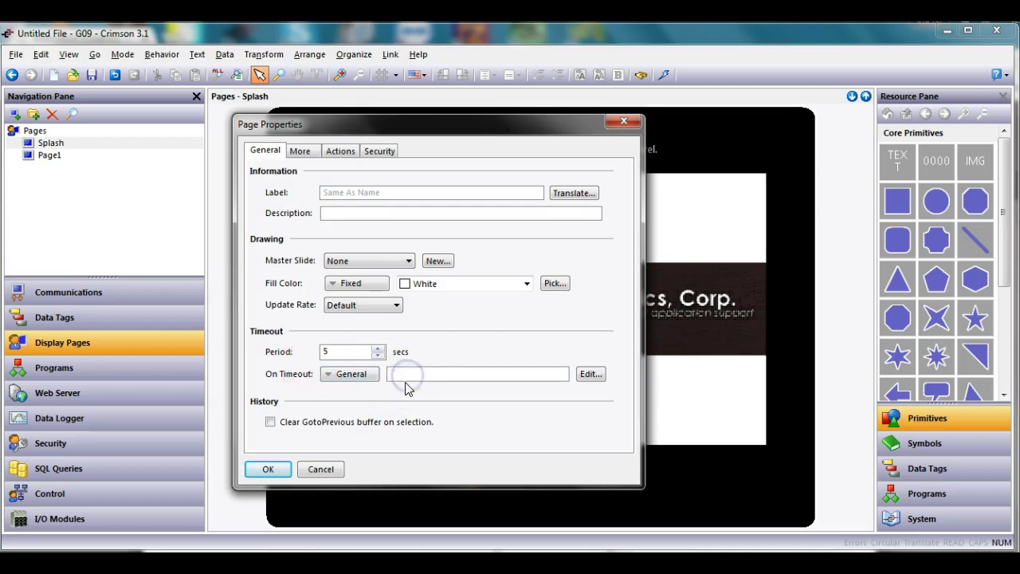
{"action": "left_click", "coordinate": [403, 372]}
{"action": "type", "text": "GoToPage("}
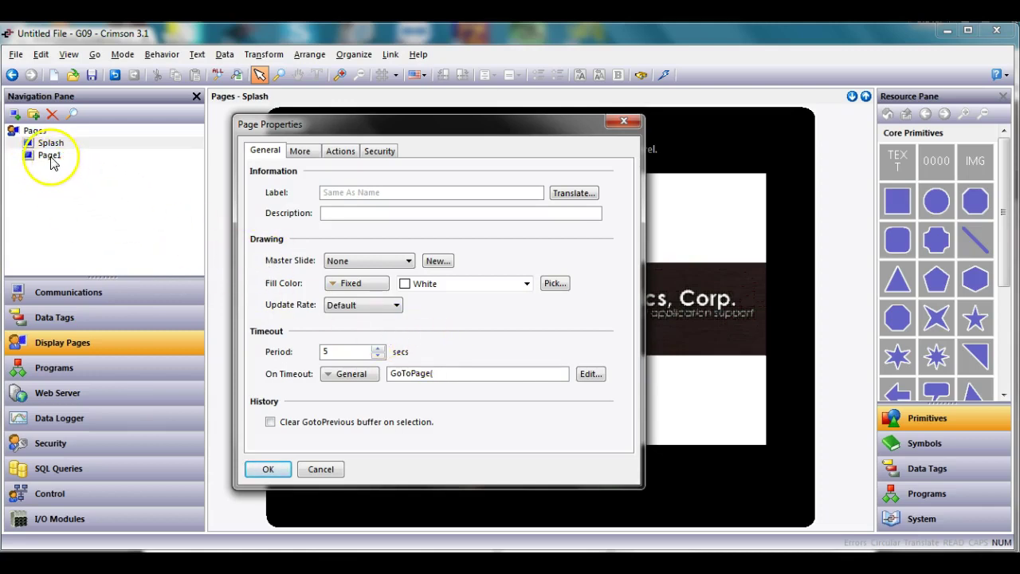
{"action": "type", "text": "Page1"}
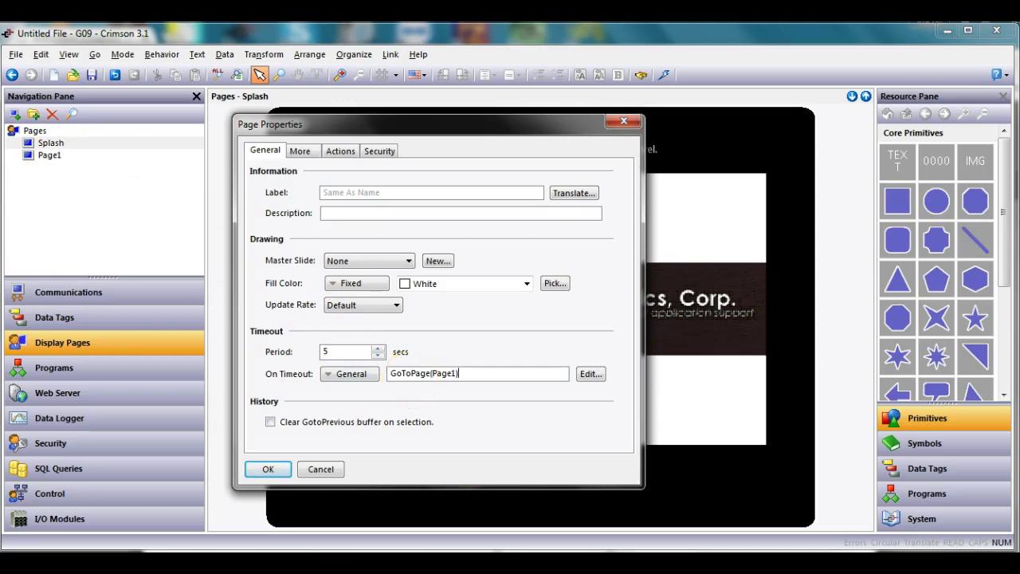
{"action": "key", "text": "Return"}
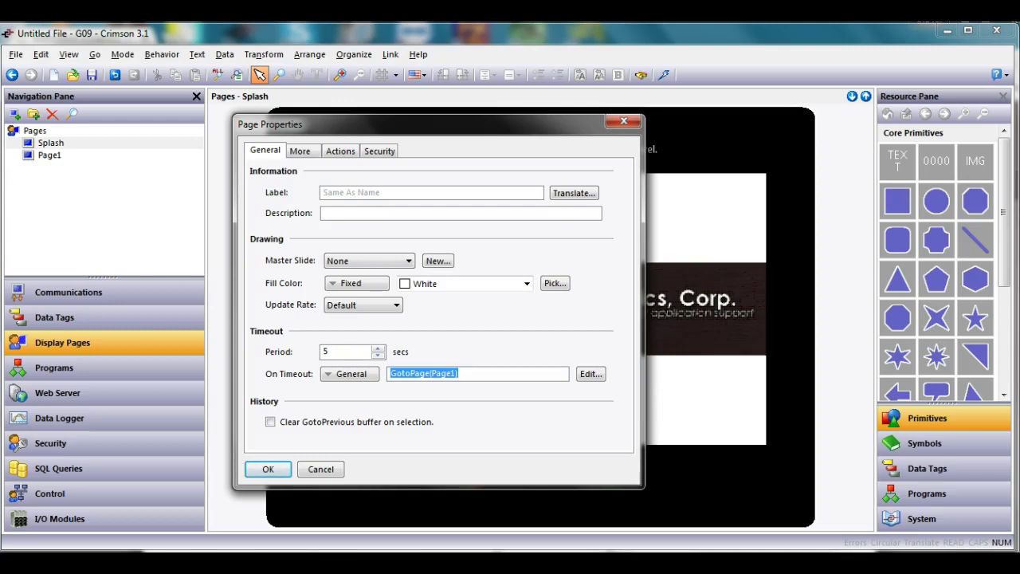
{"action": "left_click", "coordinate": [271, 469]}
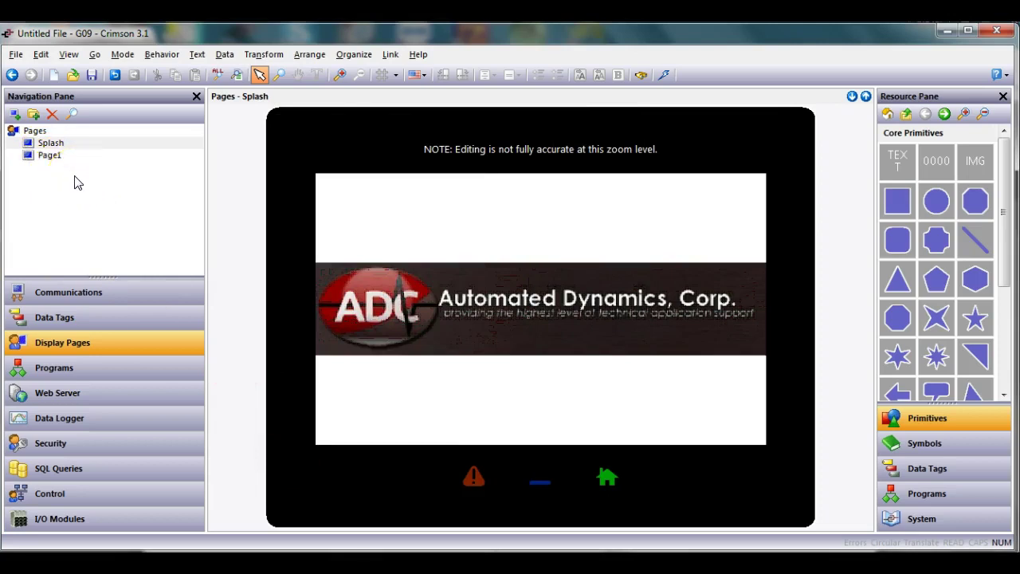
Rename the display page Page1 as Home.
{"action": "left_click", "coordinate": [49, 156]}
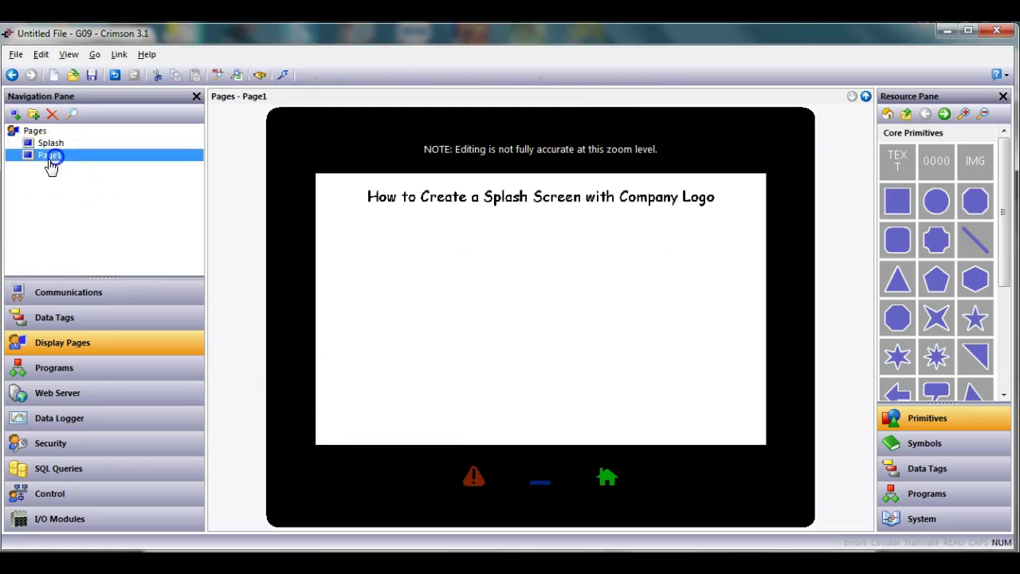
{"action": "type", "text": "Home"}
{"action": "left_click", "coordinate": [96, 184]}
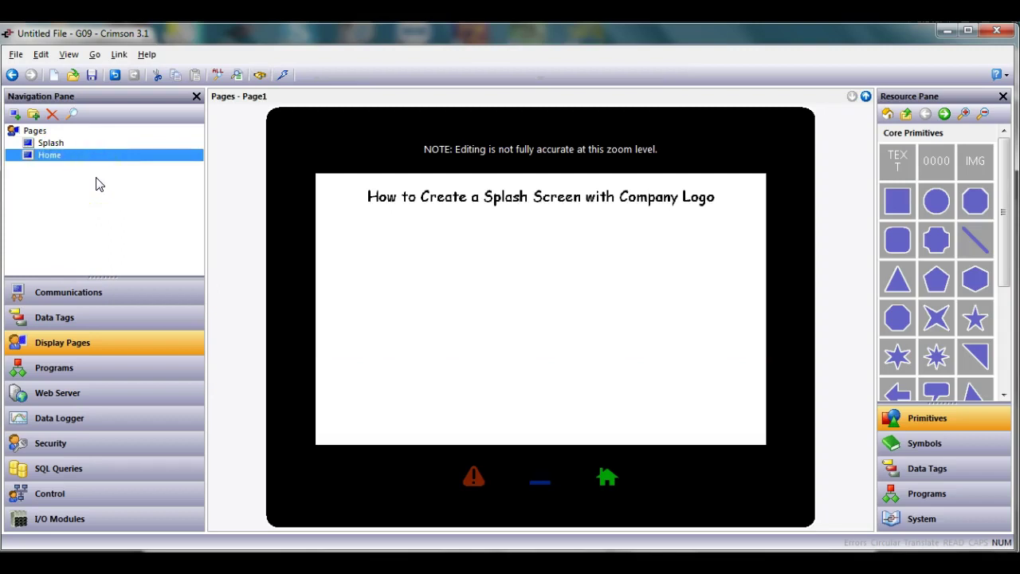
Check which page the On Timeout action refers to in the Splash page's properties.
{"action": "left_click", "coordinate": [52, 145]}
{"action": "left_click", "coordinate": [53, 157]}
{"action": "left_click", "coordinate": [125, 192]}
{"action": "left_click", "coordinate": [57, 144]}
{"action": "right_click", "coordinate": [386, 228]}
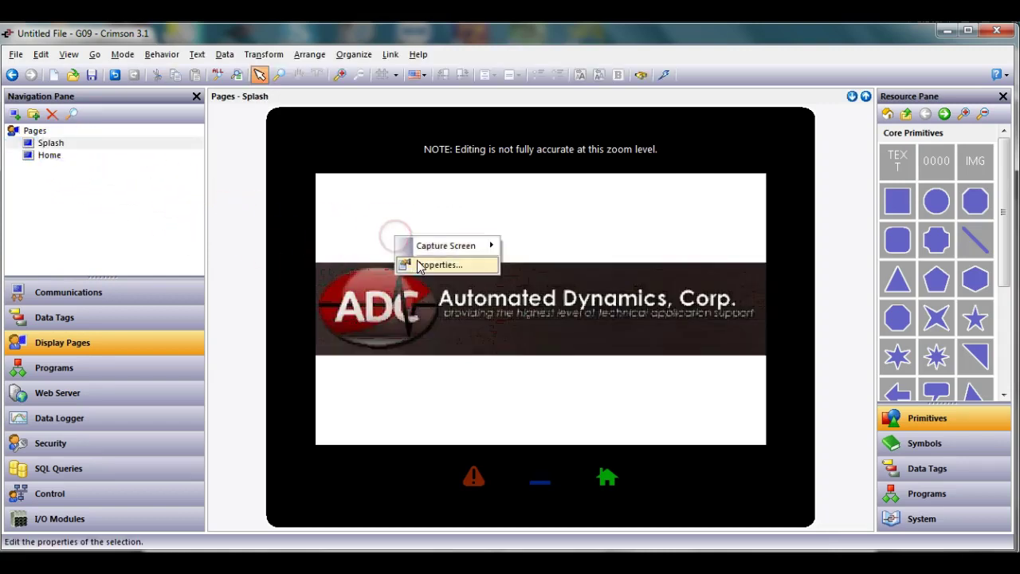
{"action": "left_click", "coordinate": [418, 264]}
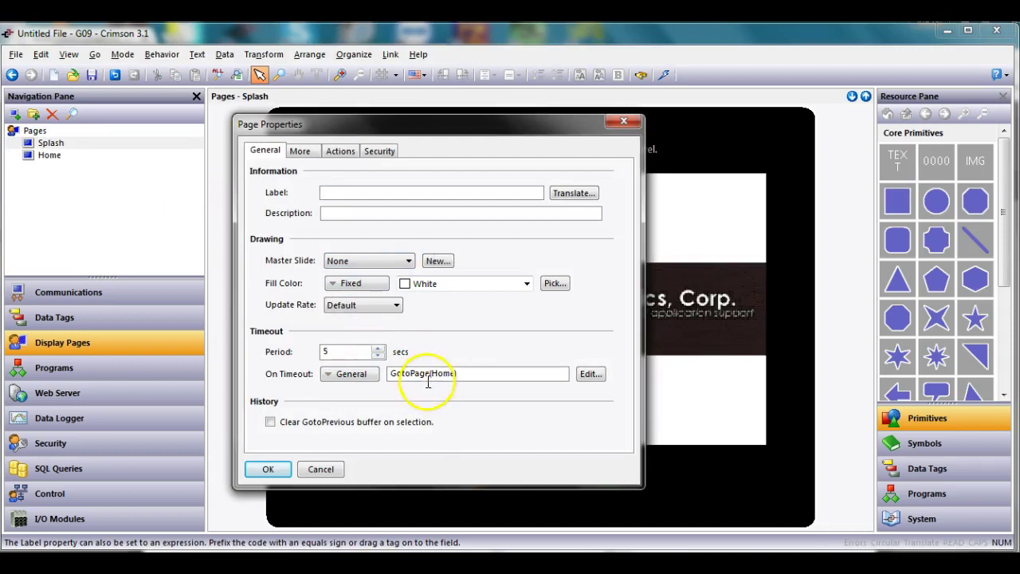
{"action": "left_click", "coordinate": [259, 468]}
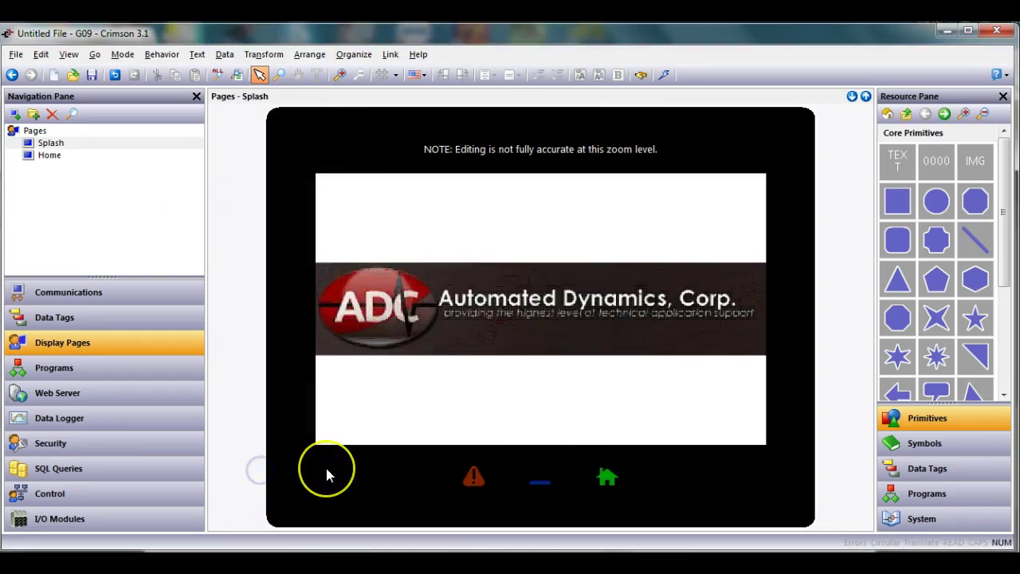
{"action": "left_click", "coordinate": [289, 386]}
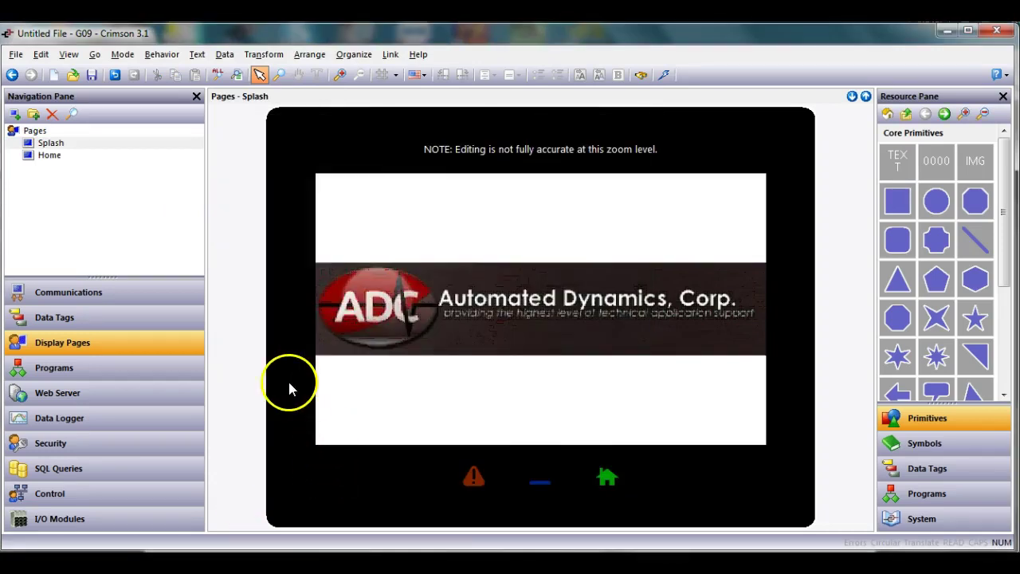
Show the Home page and close the image viewer window holding the cropped company logo.
{"action": "left_click", "coordinate": [76, 161]}
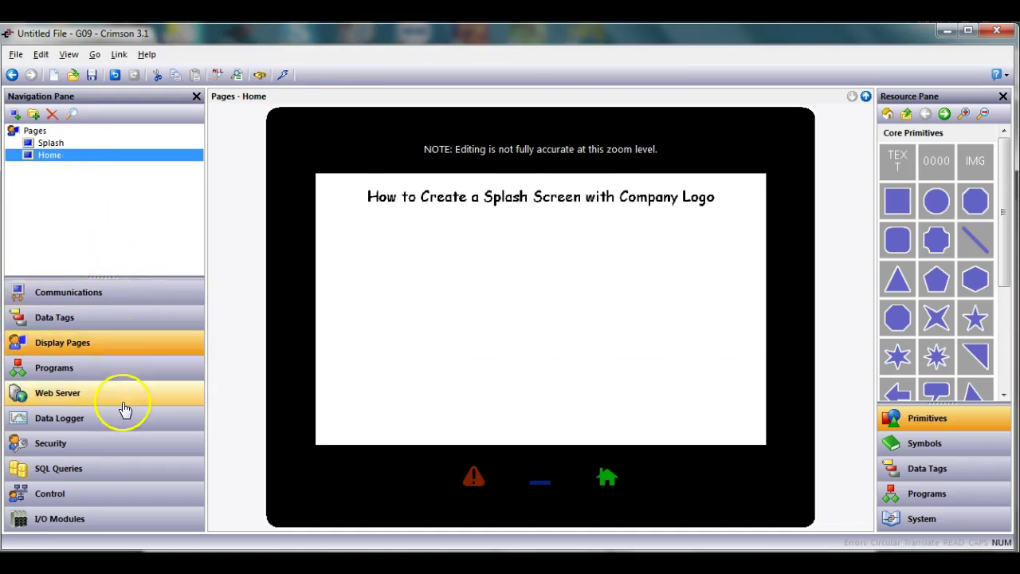
{"action": "key", "text": "alt+Tab"}
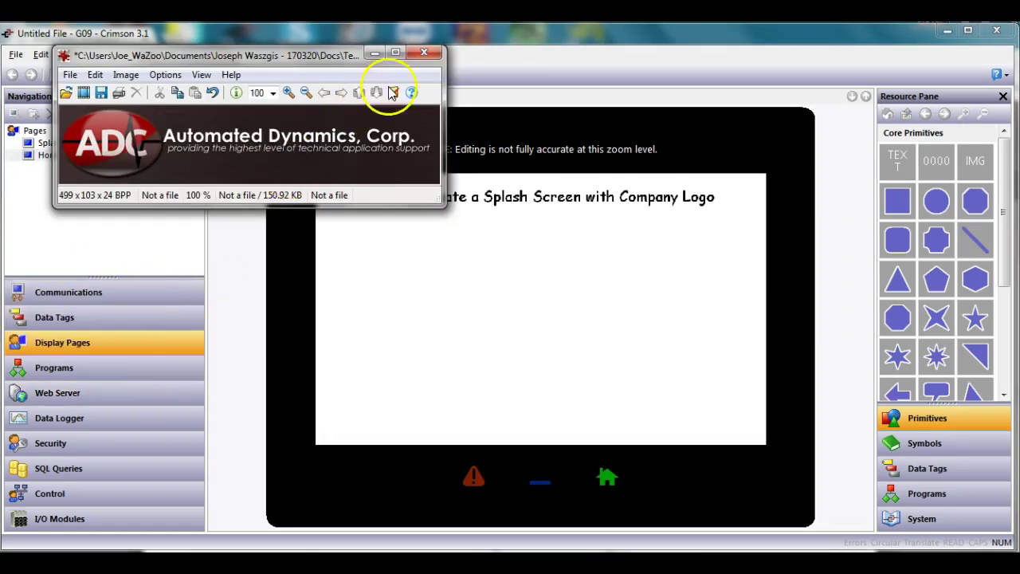
{"action": "left_click", "coordinate": [424, 53]}
Switch to Chrome and open the panel's web server at 192.168.1.39 in a new tab.
{"action": "key", "text": "alt+Tab"}
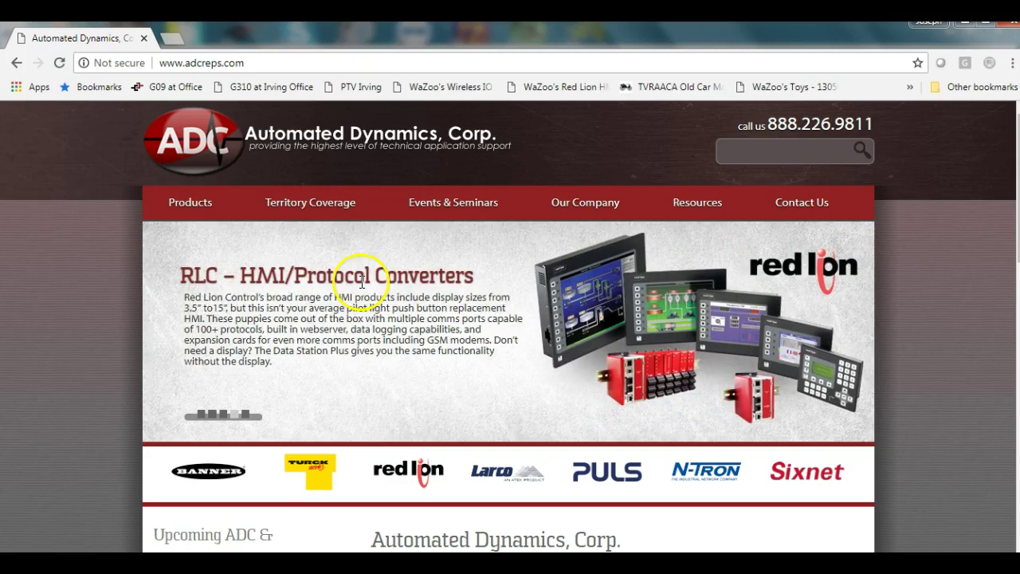
{"action": "left_click", "coordinate": [171, 38]}
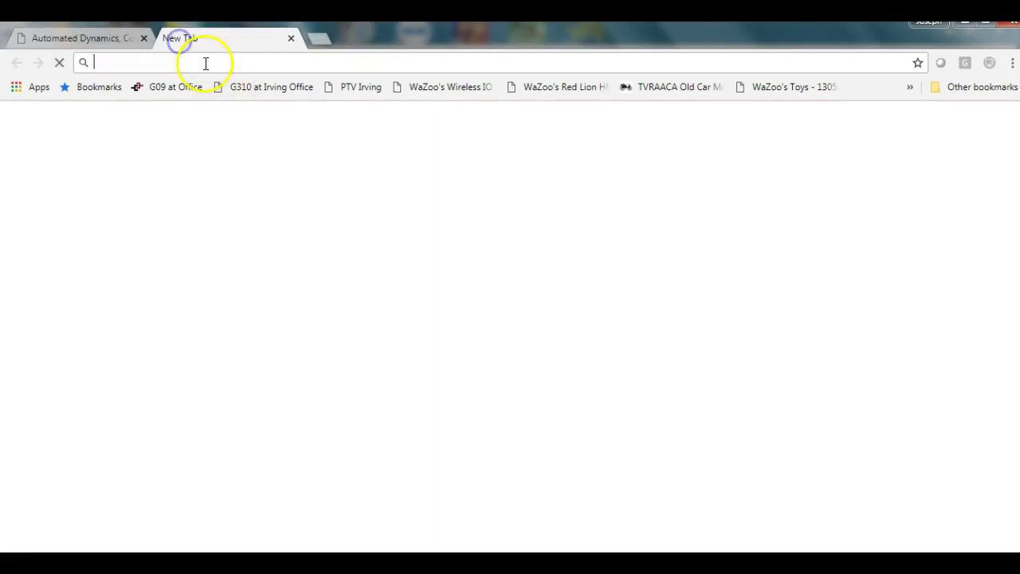
{"action": "type", "text": "1"}
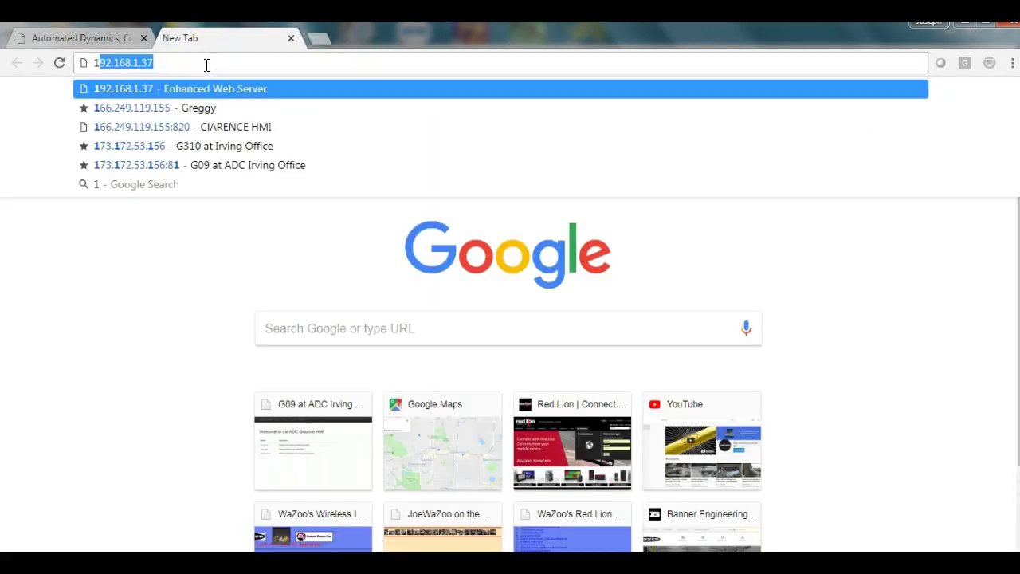
{"action": "type", "text": "92.168.1.3"}
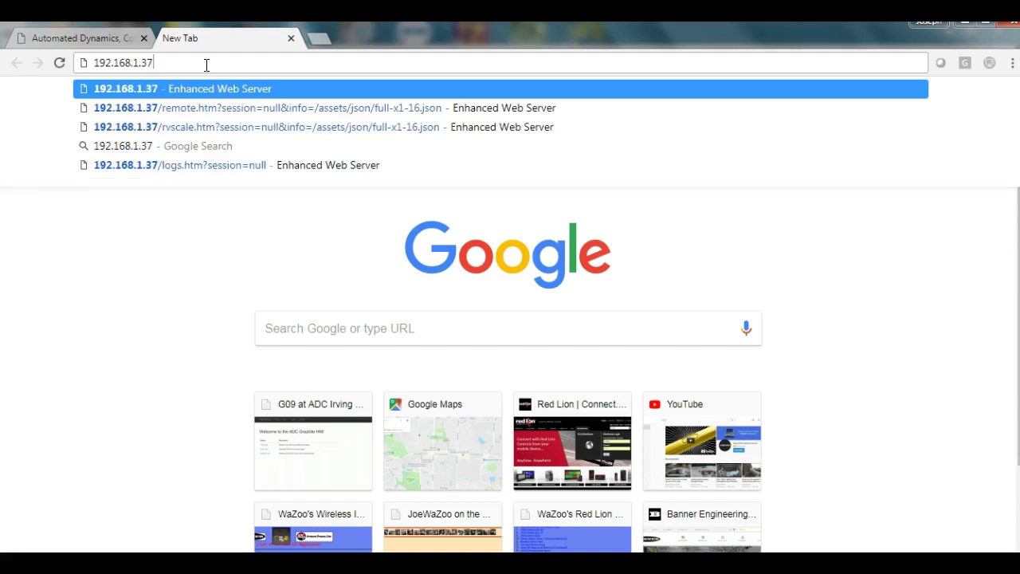
{"action": "type", "text": "9"}
{"action": "key", "text": "Return"}
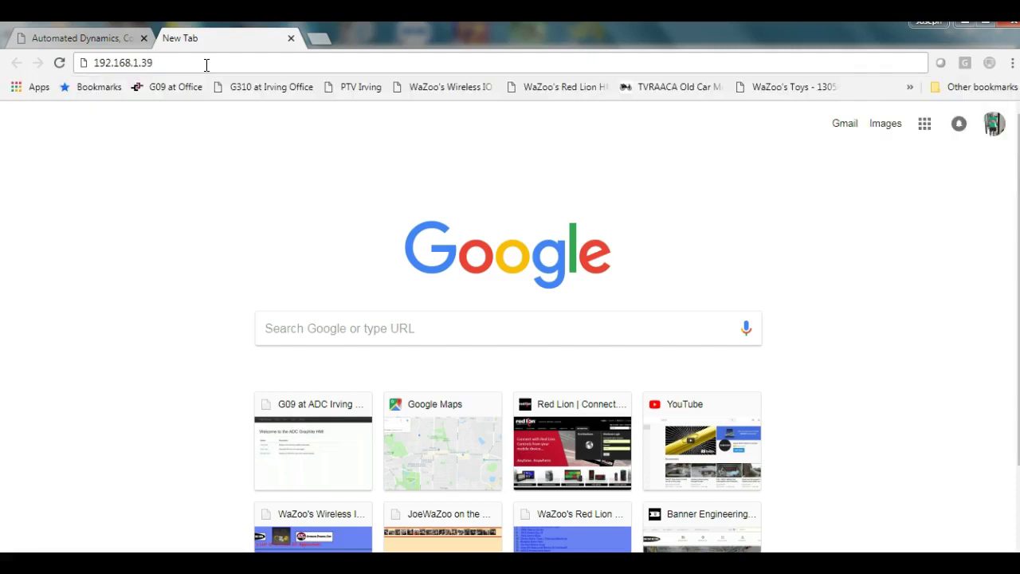
Open the web server's Remote View to examine the panel's display.
{"action": "left_click", "coordinate": [127, 291]}
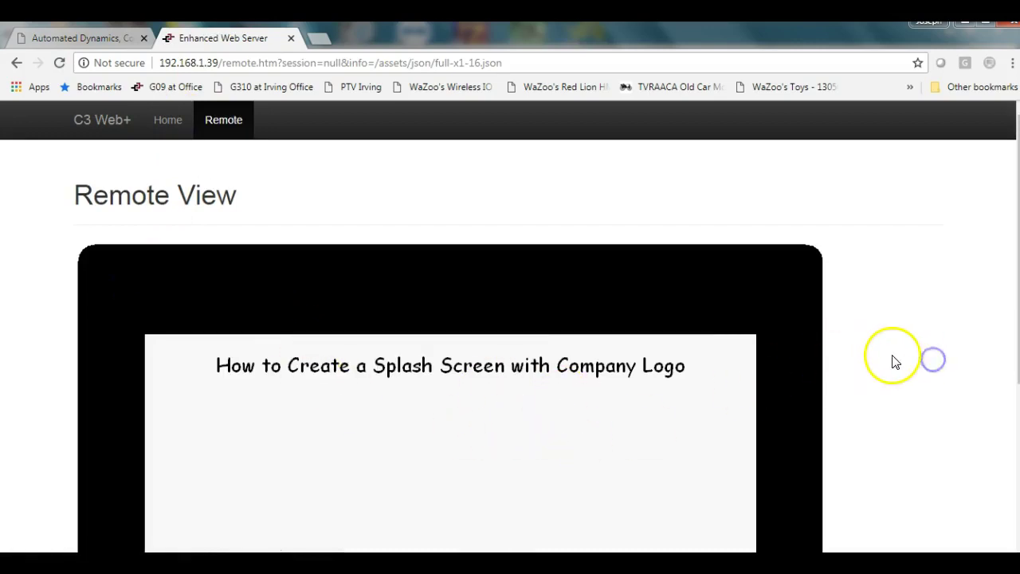
{"action": "scroll", "coordinate": [892, 359], "scroll_direction": "down", "scroll_amount": 3}
{"action": "scroll", "coordinate": [890, 360], "scroll_direction": "up", "scroll_amount": 1}
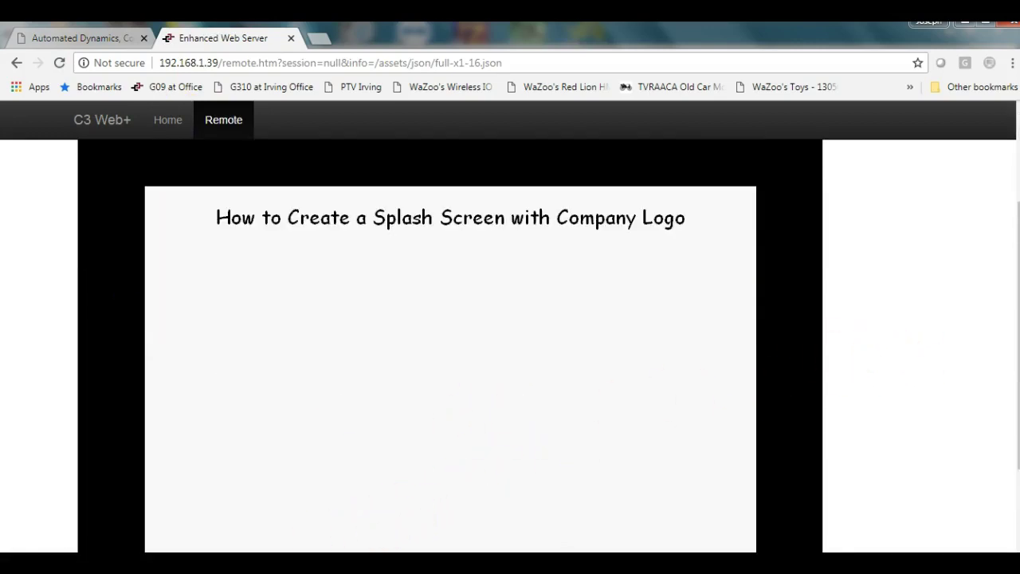
Switch back to Crimson 3.1, show the Splash page, and send the database to the panel.
{"action": "left_click", "coordinate": [383, 564]}
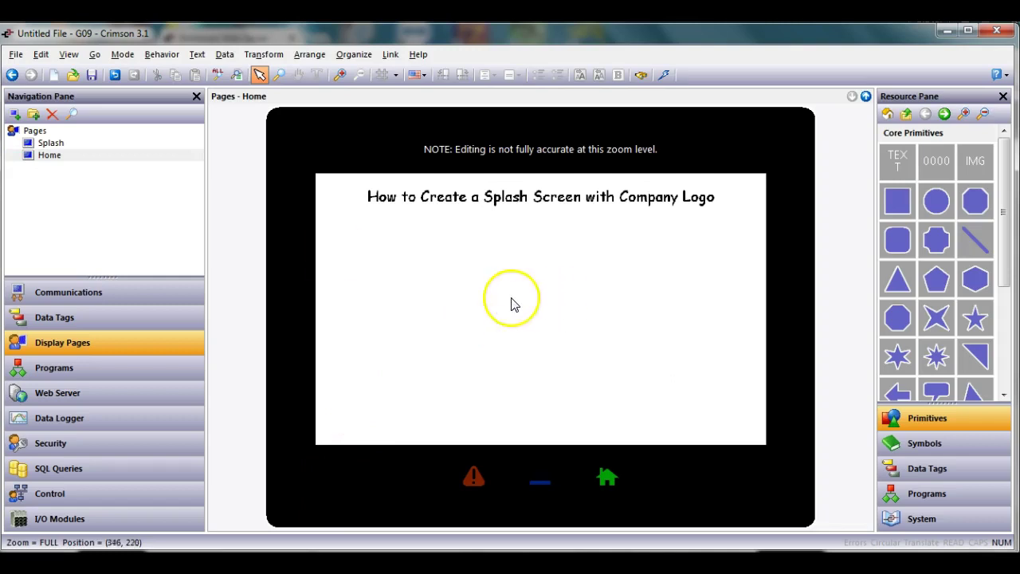
{"action": "left_click", "coordinate": [81, 143]}
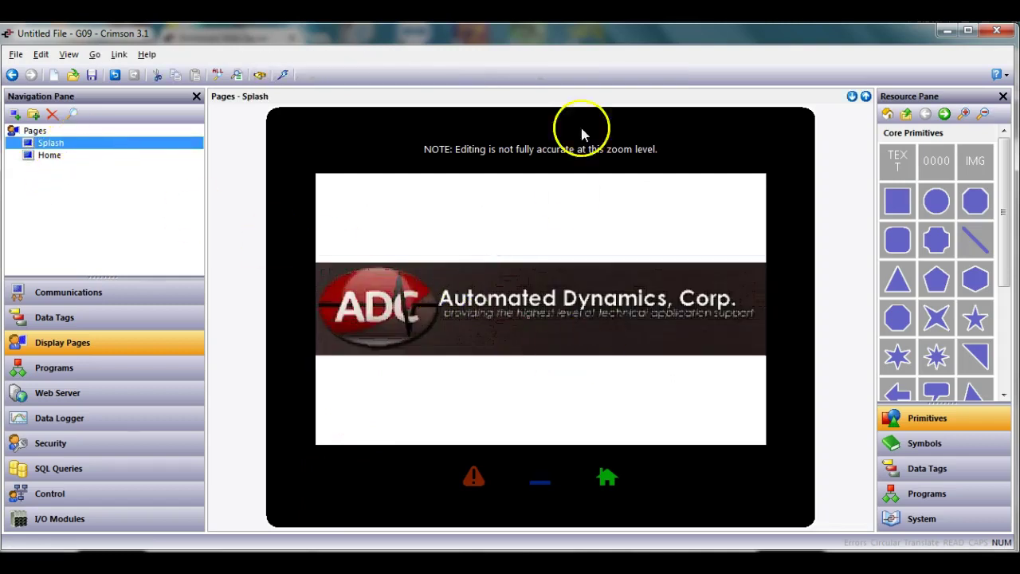
{"action": "left_click", "coordinate": [285, 78]}
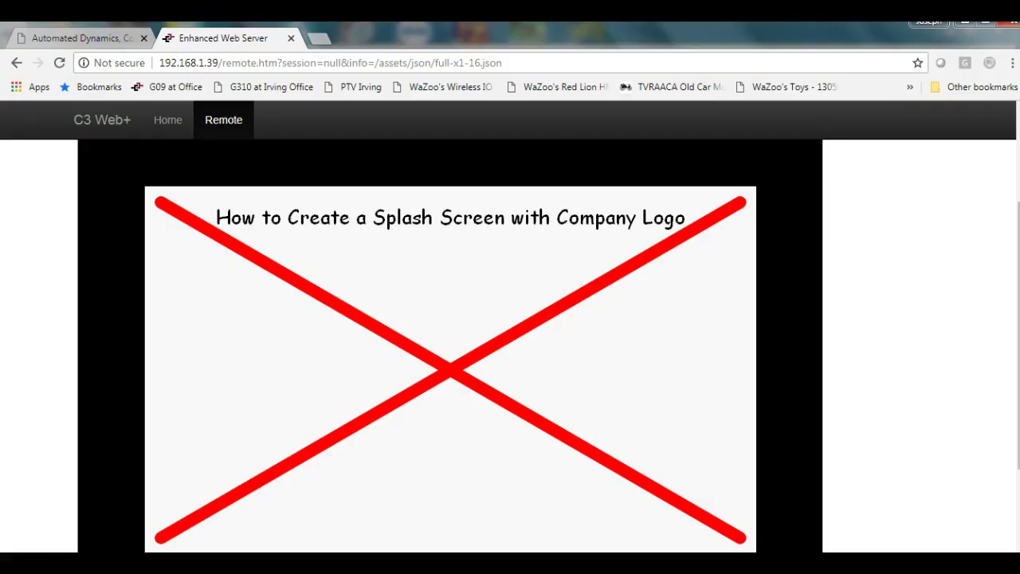
Reload the panel's Remote View page in Chrome.
{"action": "left_click", "coordinate": [312, 454]}
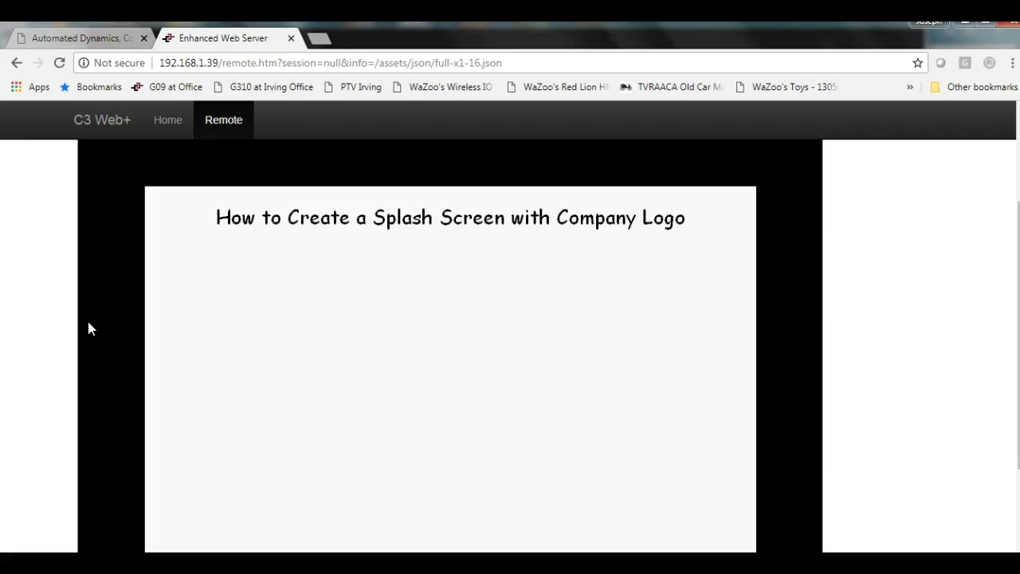
{"action": "left_click", "coordinate": [59, 63]}
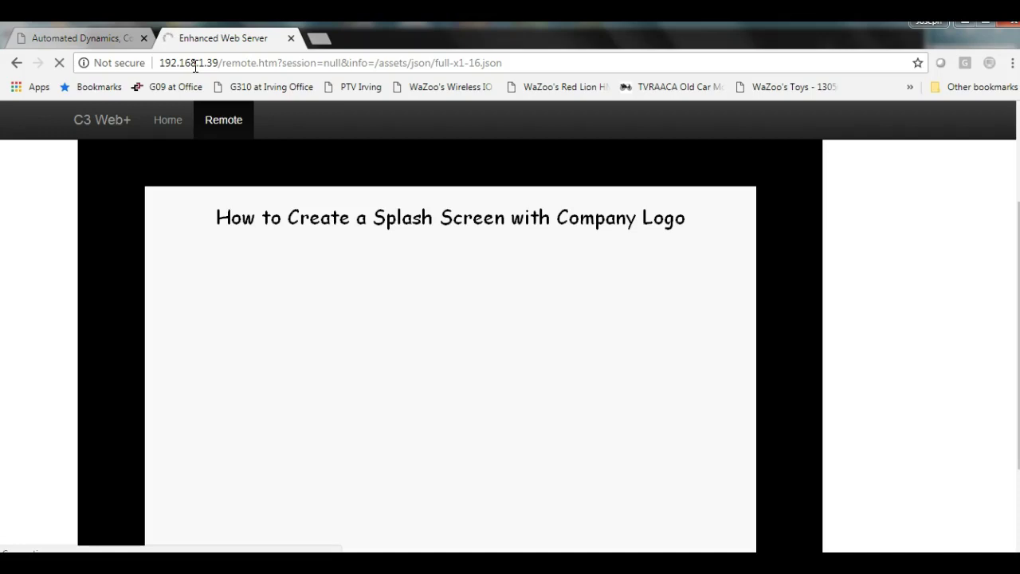
Keep reloading the Remote View until the panel responds, and check the change from the splash page to the Home page.
{"action": "left_click", "coordinate": [60, 62]}
{"action": "left_click", "coordinate": [59, 64]}
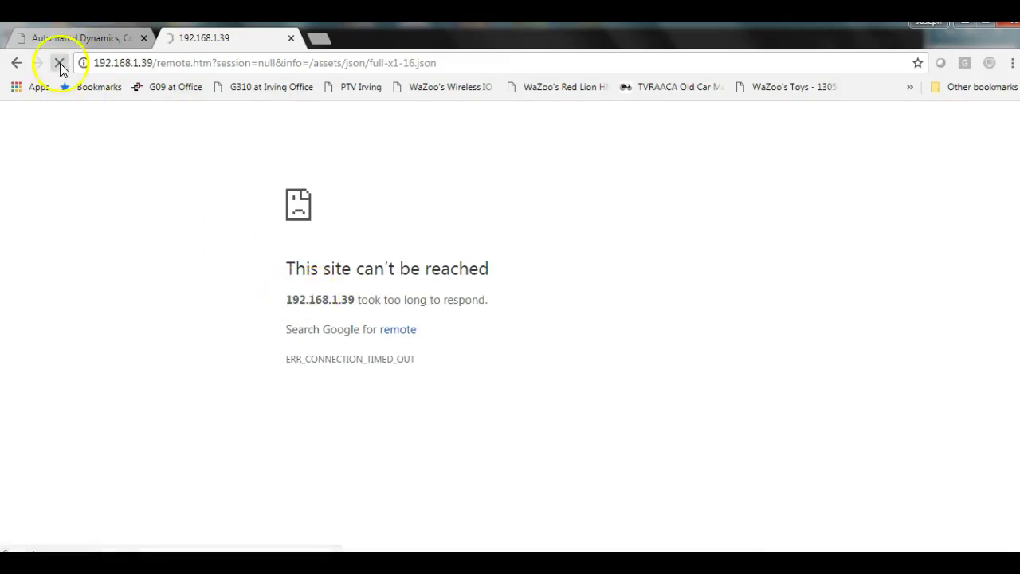
{"action": "left_click", "coordinate": [61, 68]}
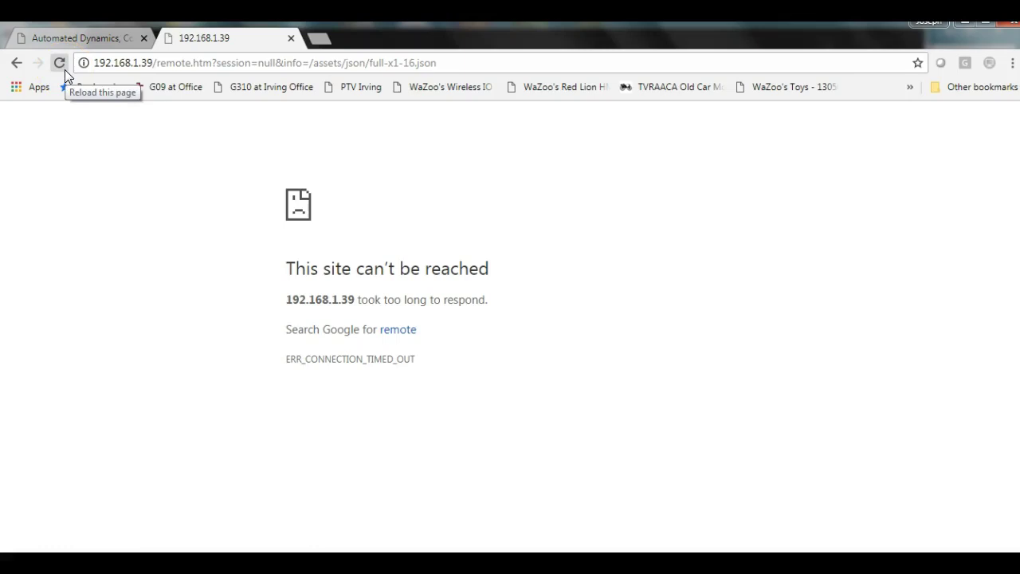
{"action": "left_click", "coordinate": [58, 62]}
{"action": "left_click", "coordinate": [59, 69]}
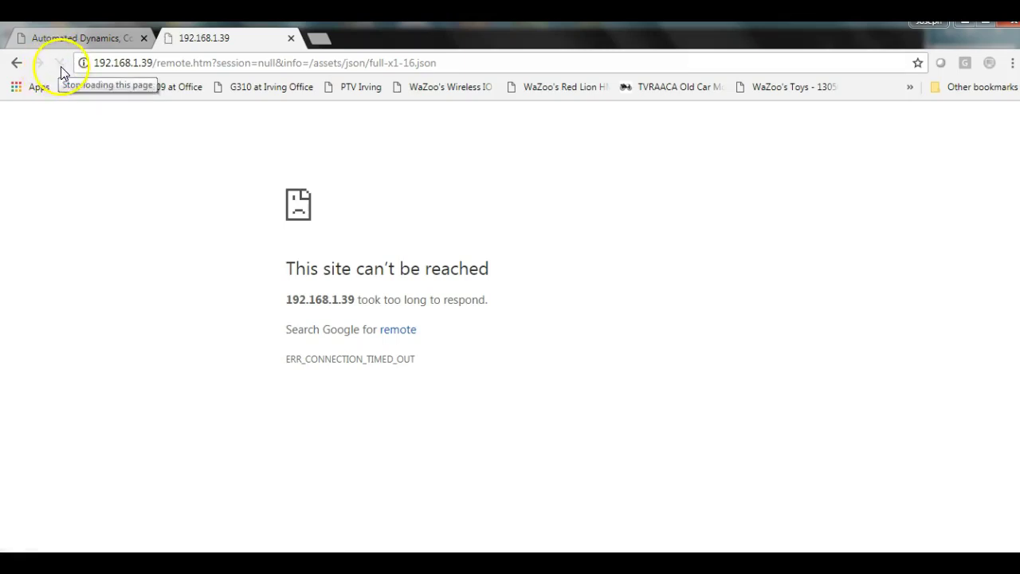
{"action": "left_click", "coordinate": [58, 64]}
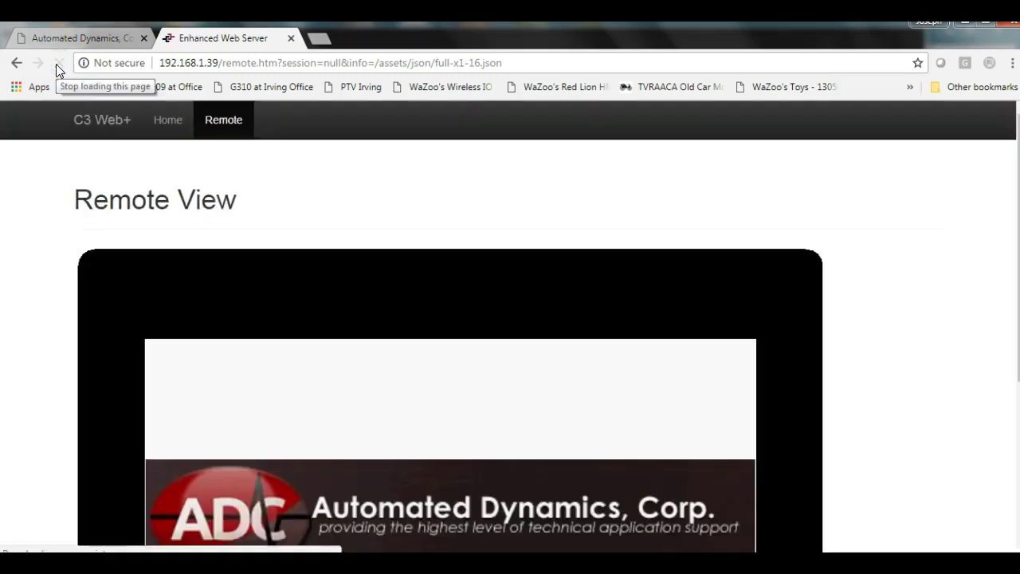
{"action": "left_click", "coordinate": [82, 253]}
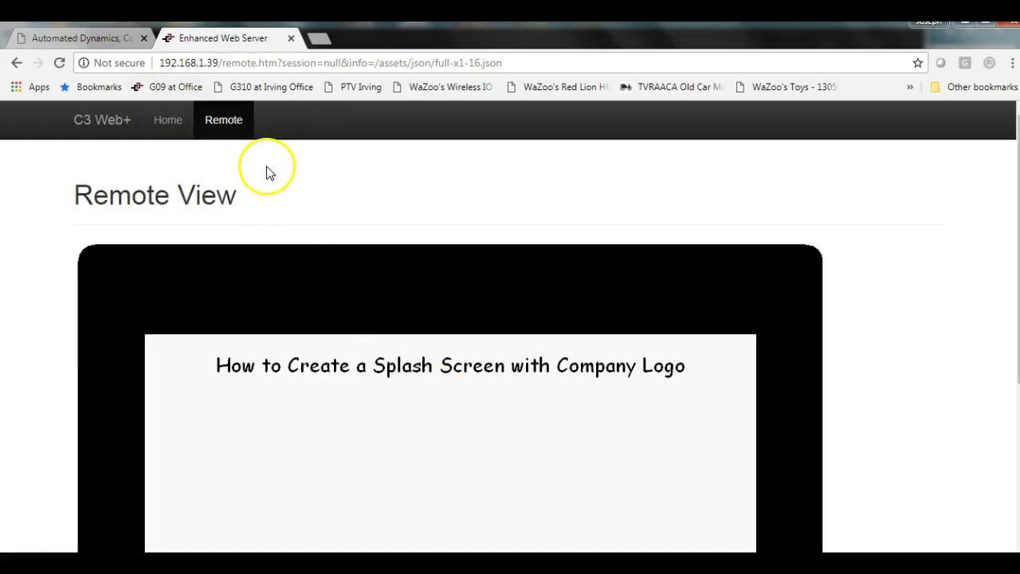
{"action": "scroll", "coordinate": [289, 225], "scroll_direction": "down", "scroll_amount": 1}
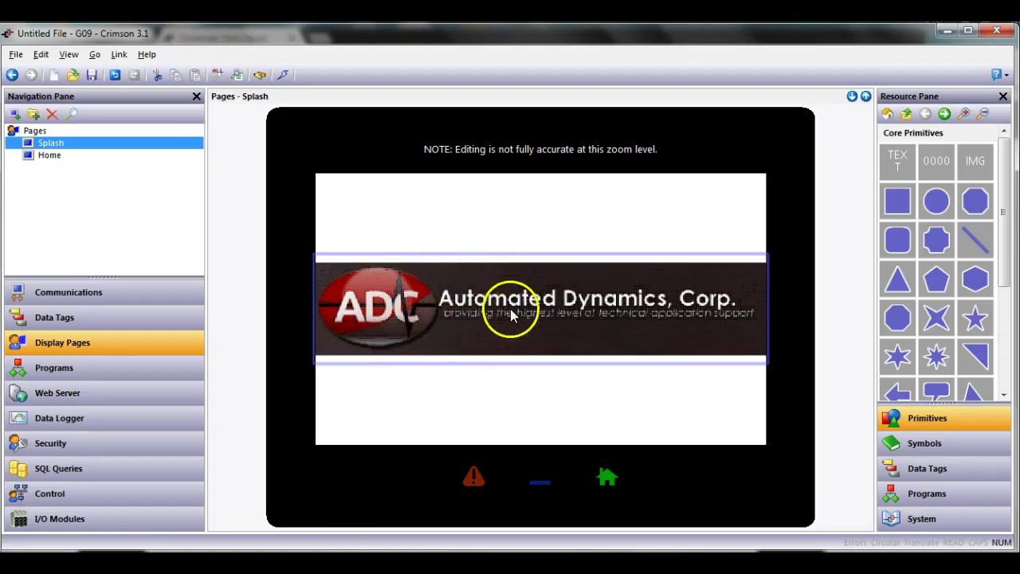
Back in Crimson 3.1, set Include Data to Yes in the image settings for all pages and send the database to the panel.
{"action": "left_click", "coordinate": [510, 313]}
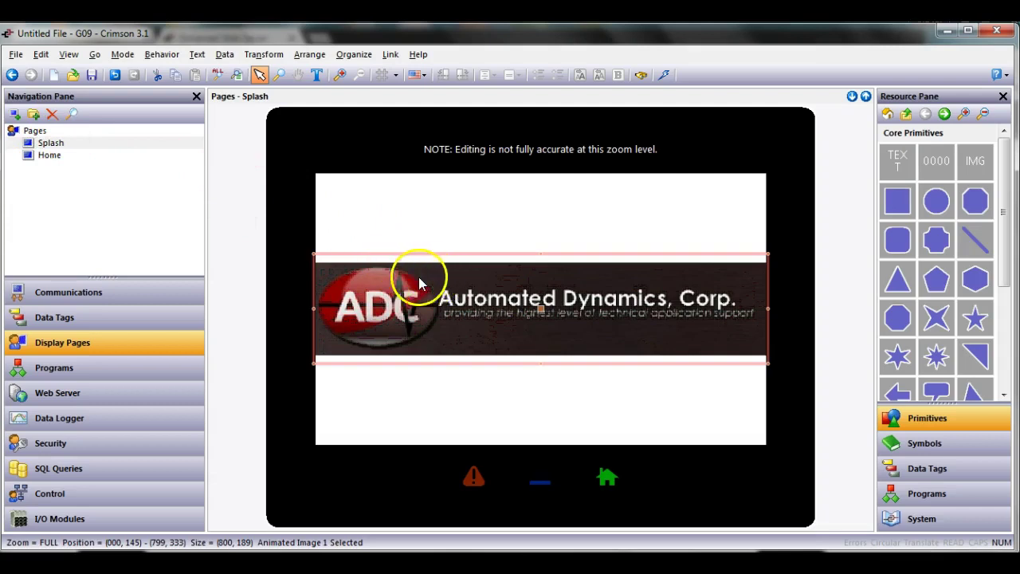
{"action": "left_click", "coordinate": [35, 131]}
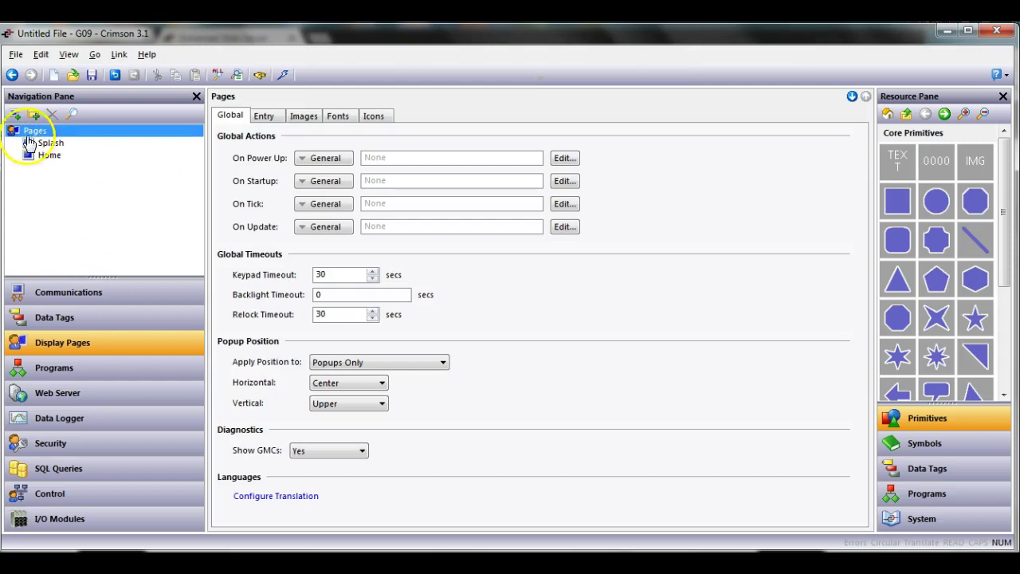
{"action": "left_click", "coordinate": [303, 118]}
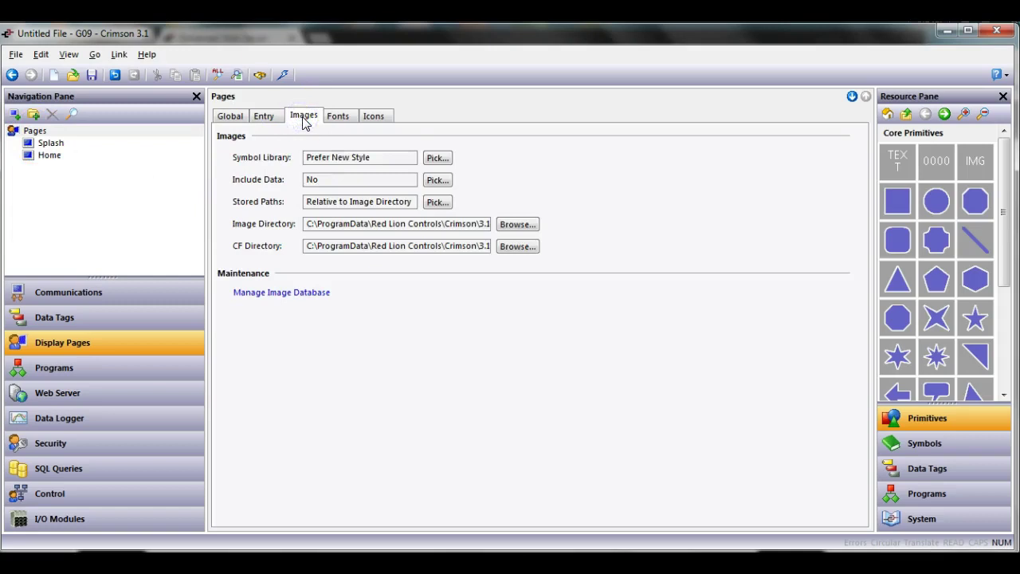
{"action": "left_click", "coordinate": [321, 182]}
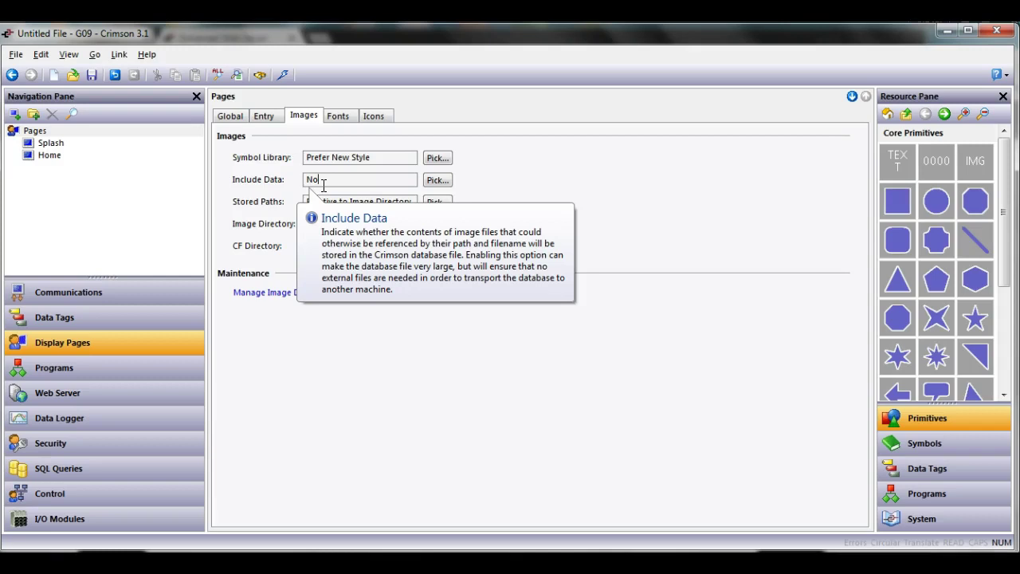
{"action": "left_click", "coordinate": [439, 179]}
{"action": "left_click", "coordinate": [411, 243]}
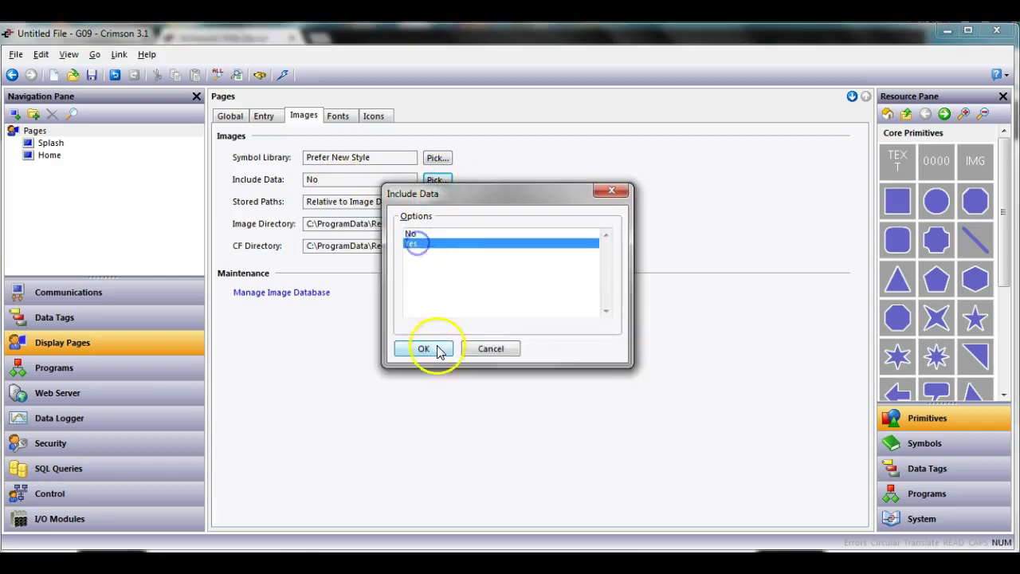
{"action": "left_click", "coordinate": [430, 349]}
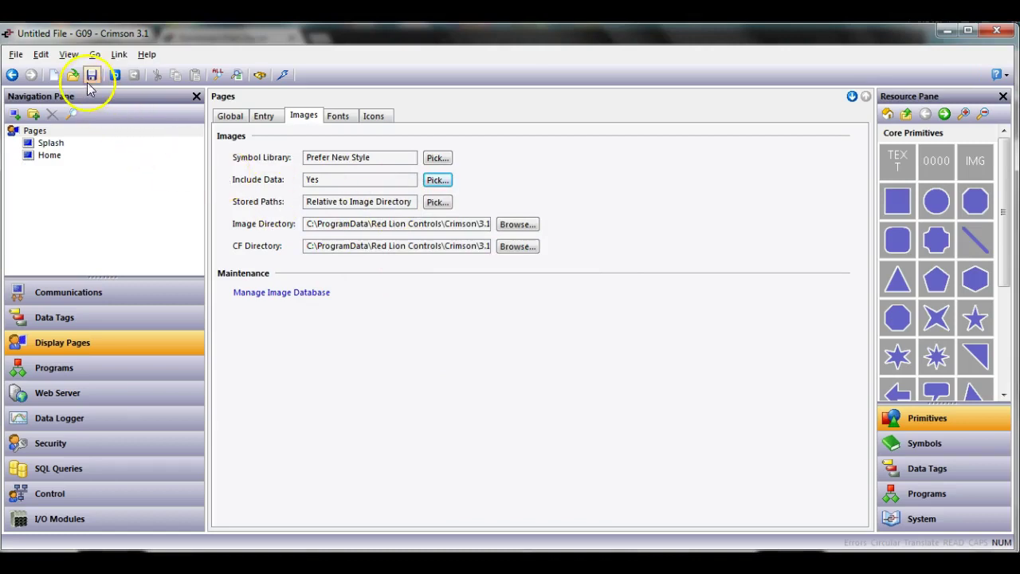
{"action": "left_click", "coordinate": [12, 73]}
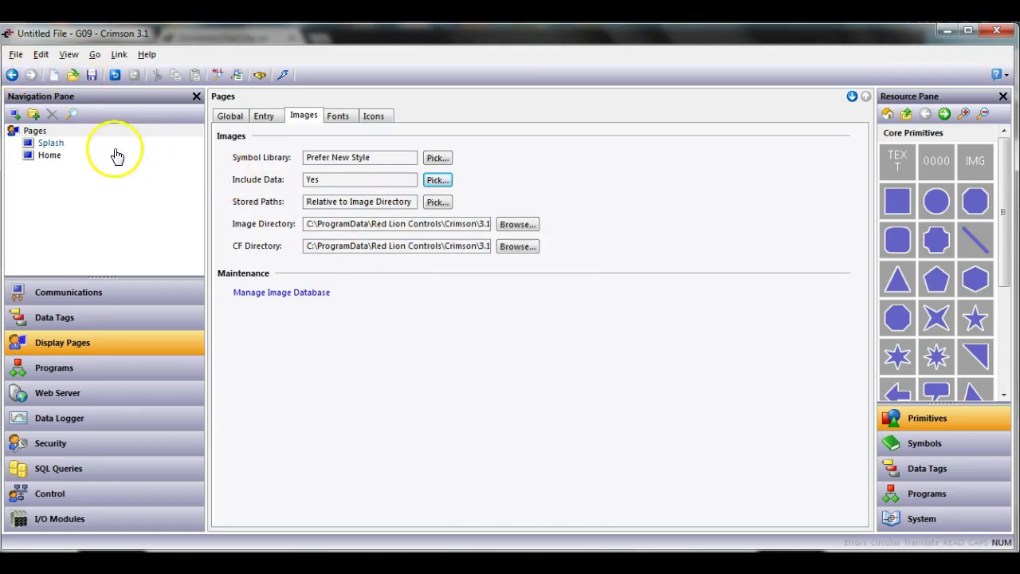
{"action": "left_click", "coordinate": [282, 74]}
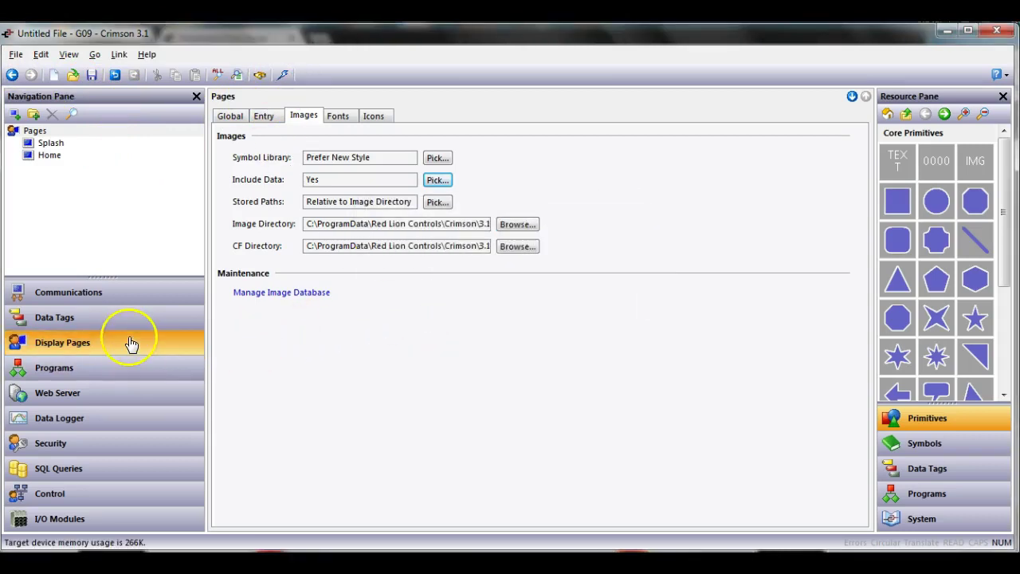
Review the finished Splash page with the company logo and the Home page it leads to.
{"action": "left_click", "coordinate": [50, 143]}
{"action": "left_click", "coordinate": [603, 421]}
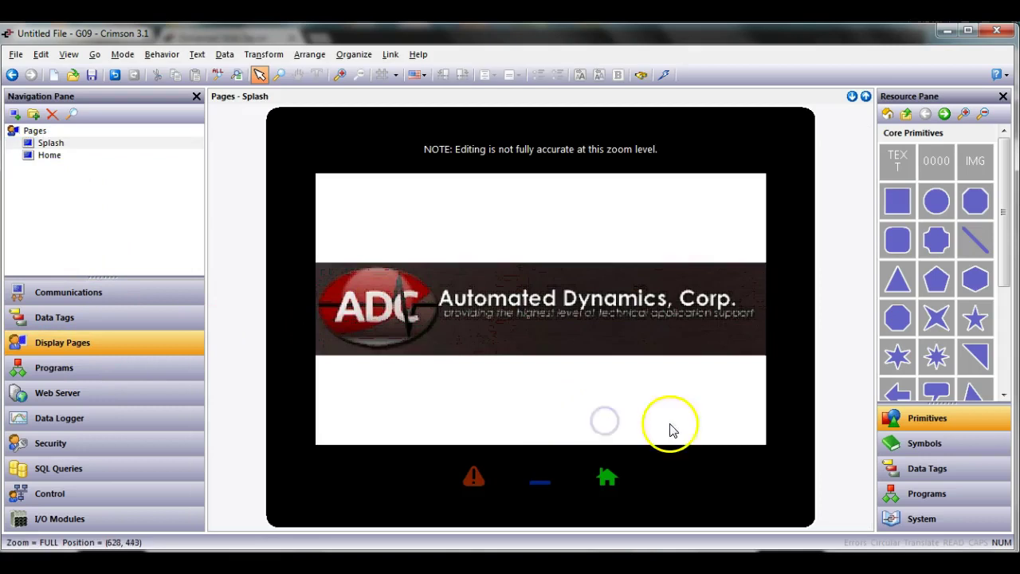
{"action": "left_click", "coordinate": [749, 438]}
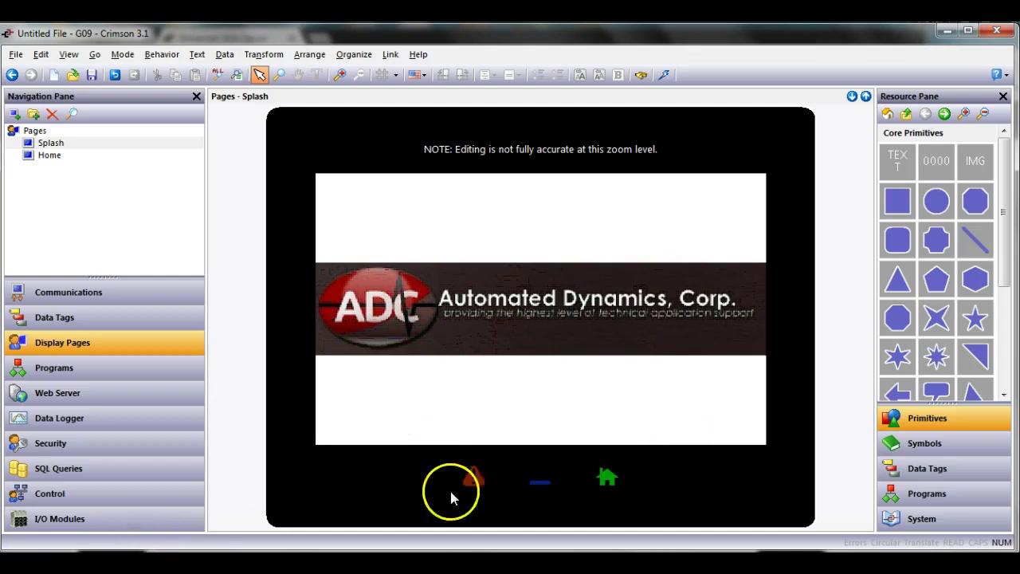
{"action": "left_click", "coordinate": [764, 440]}
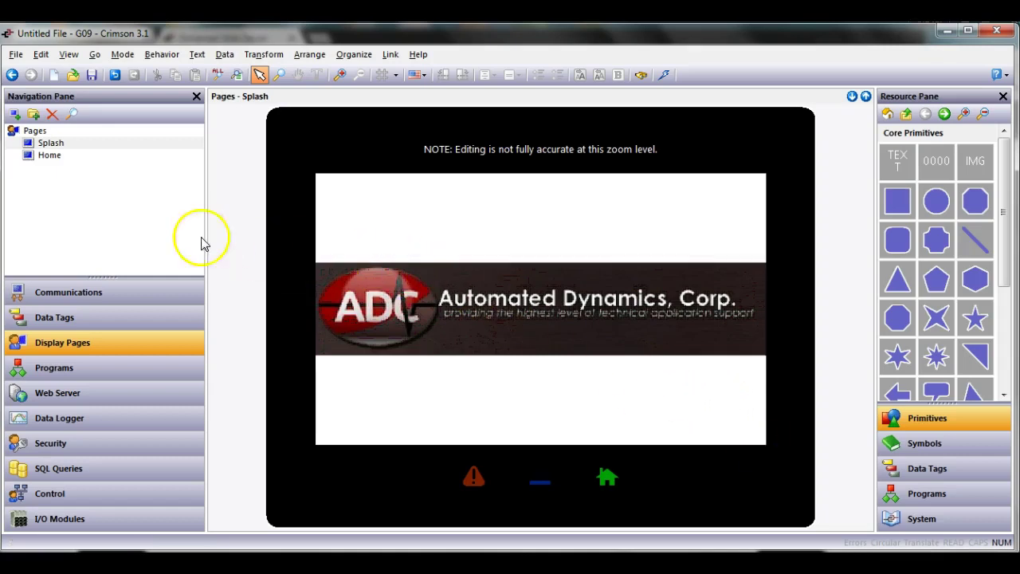
{"action": "left_click", "coordinate": [46, 156]}
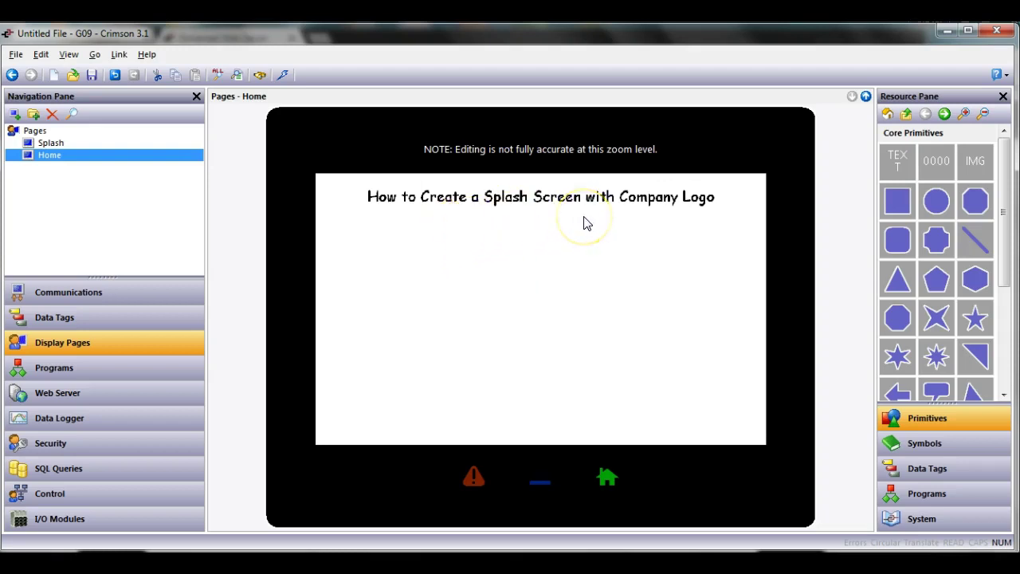
{"action": "left_click", "coordinate": [44, 143]}
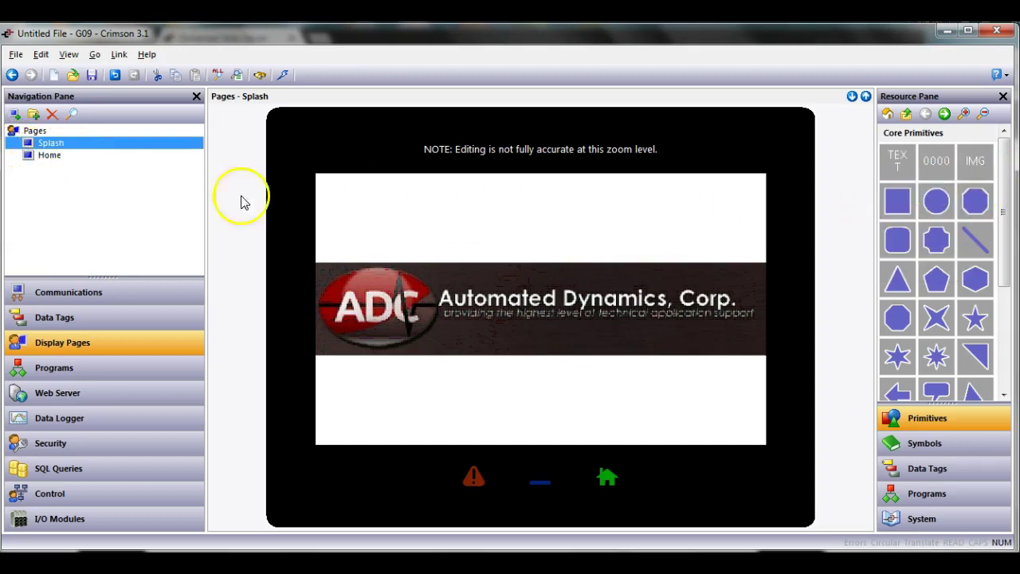
{"action": "left_click", "coordinate": [44, 159]}
{"action": "left_click", "coordinate": [543, 314]}
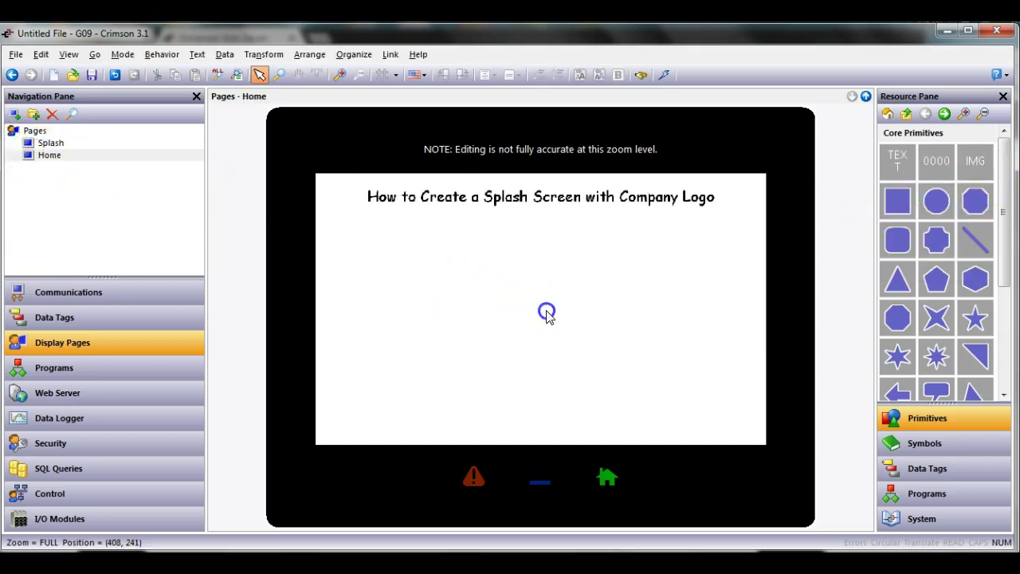